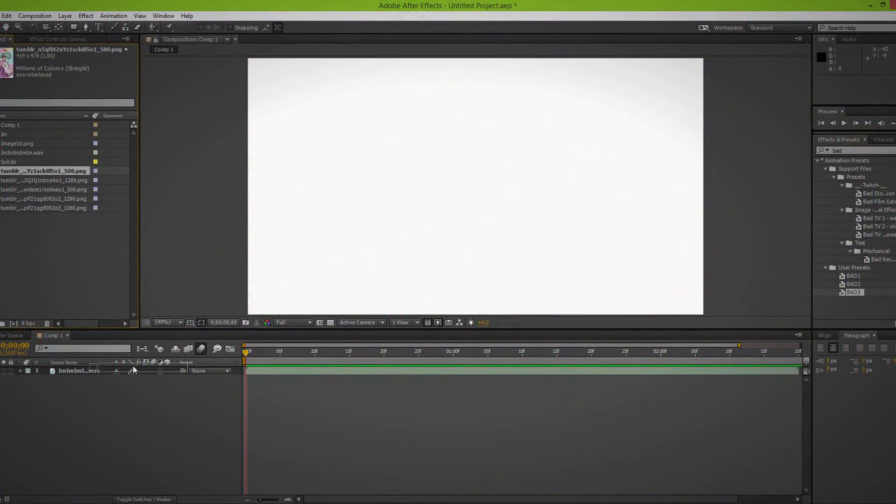
- Add the anime illustration PNG to the comp and scale it to 466%
mouse_move(136, 376)
mouse_down()
mouse_move(133, 365)
mouse_move(314, 386)
mouse_up()
key(s)
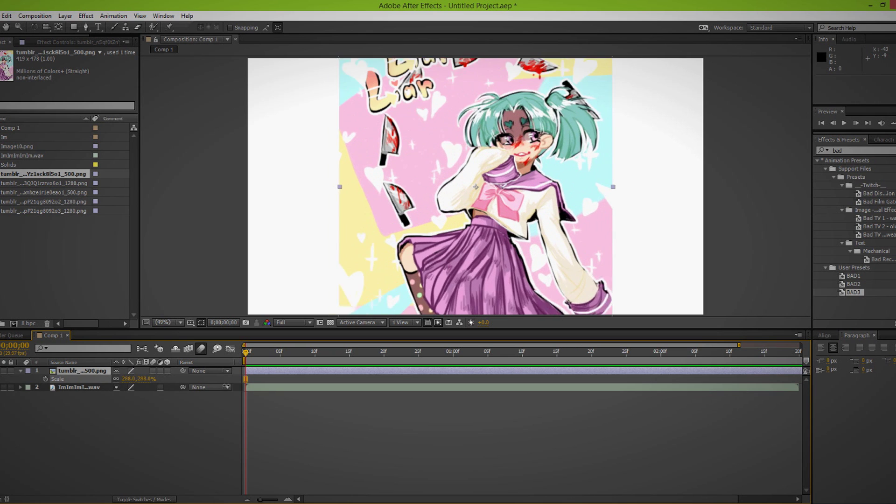
key(Return)
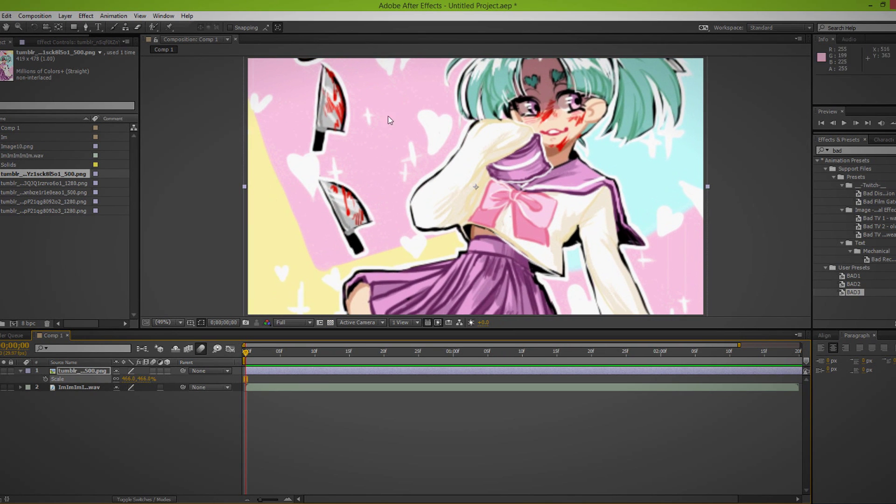
- Draw a teal rectangle band across the top of the comp on a new shape layer
right_click(89, 430)
mouse_move(149, 330)
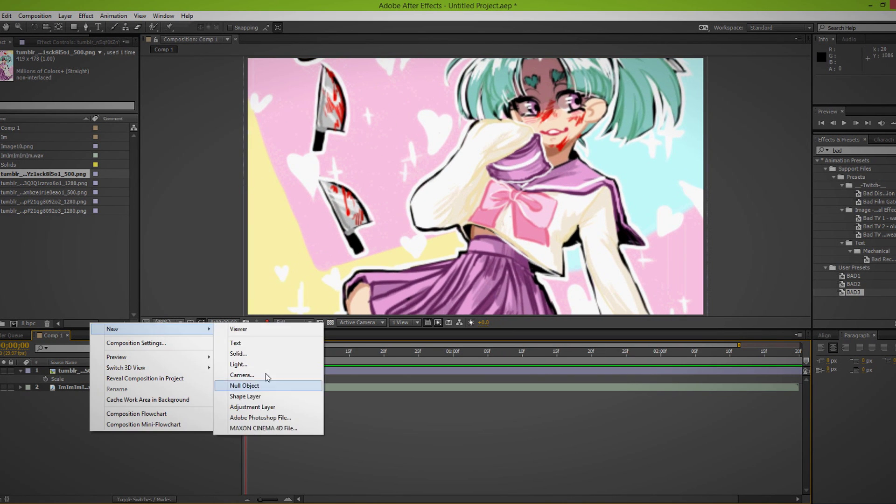
click(265, 397)
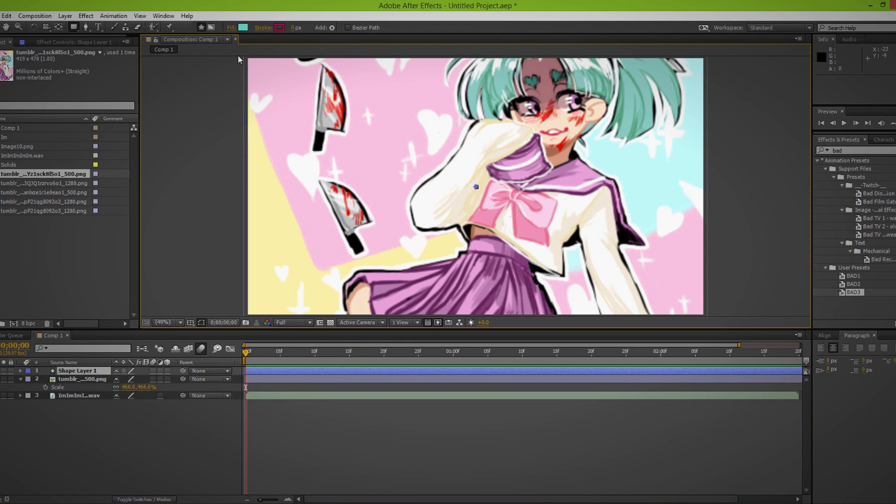
drag(242, 58, 709, 90)
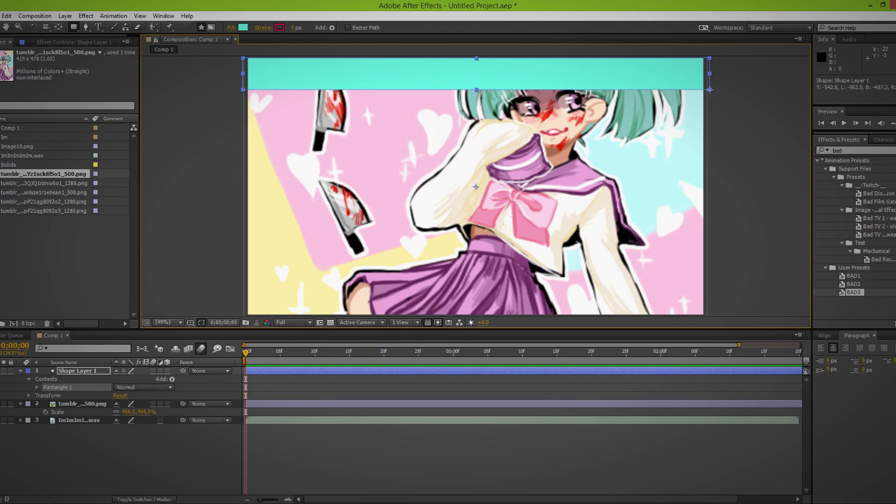
click(71, 451)
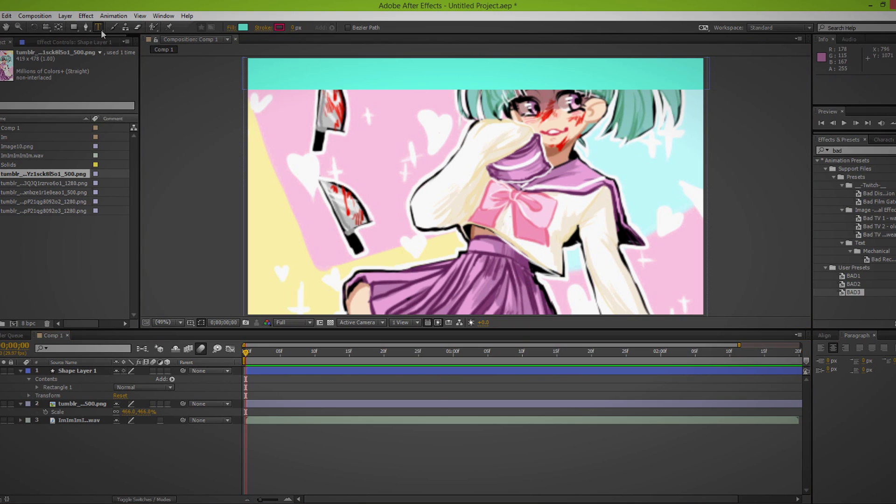
- Type a line of repeated 'IM' words and move it up onto the teal band
click(98, 27)
click(369, 192)
text(IM IM IM)
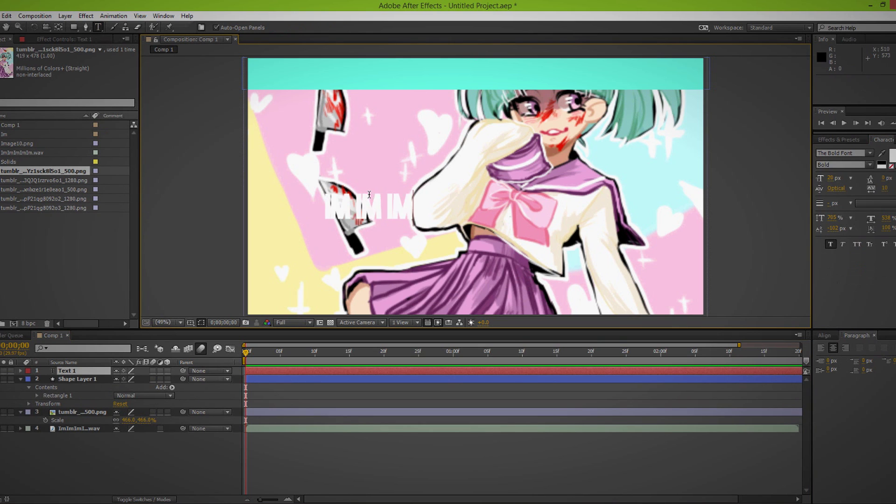
text( IM IM IM IM IM IM IM IM IM IM IM IM)
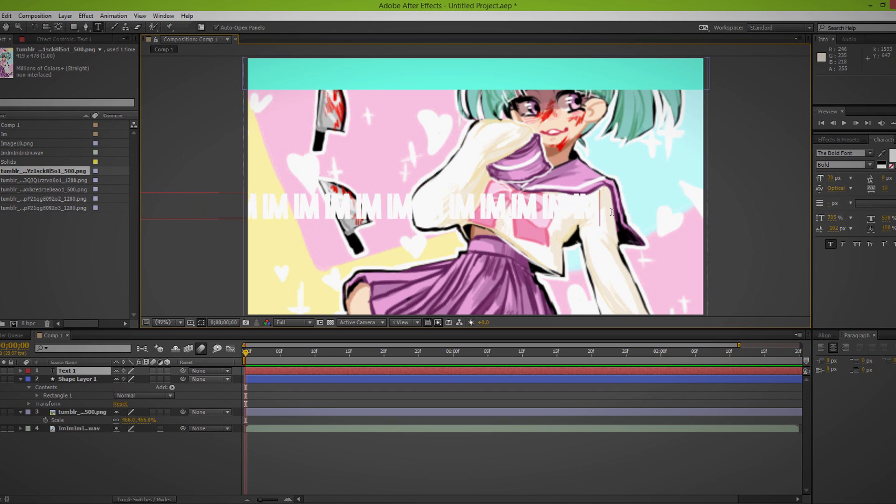
drag(433, 187, 444, 137)
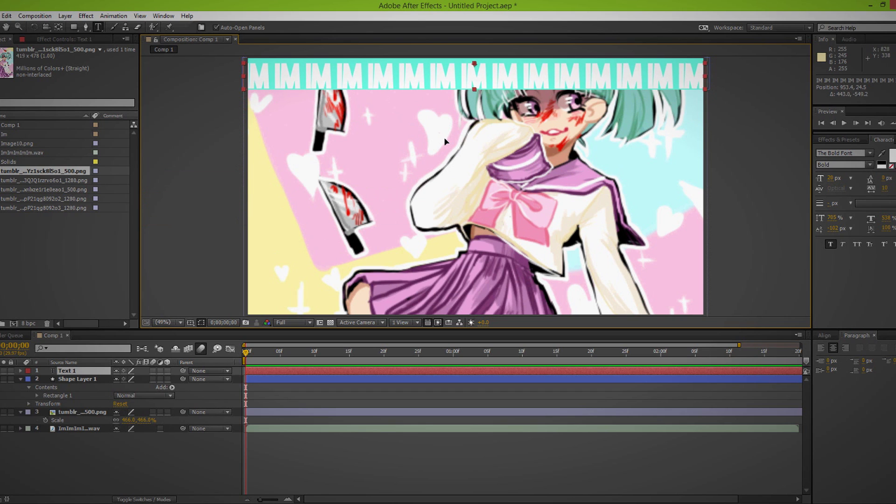
click(90, 432)
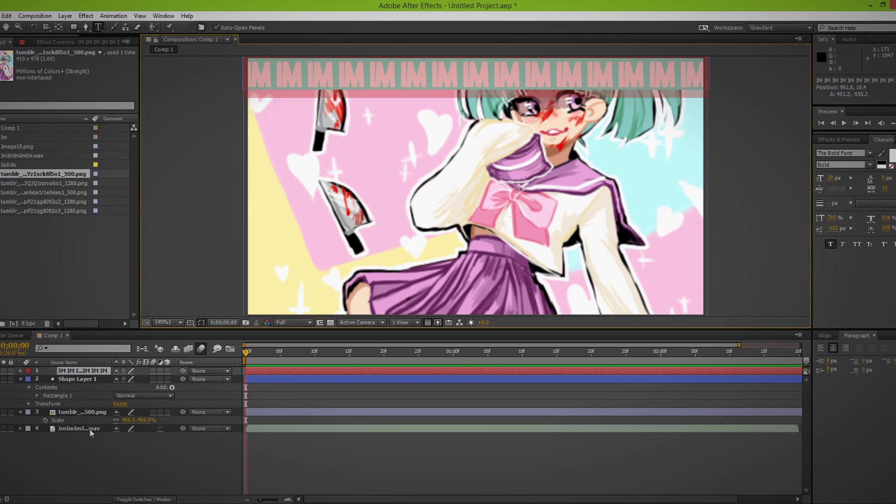
- Select the IM text and teal band layers together
click(39, 372)
shift+click(39, 379)
right_click(52, 379)
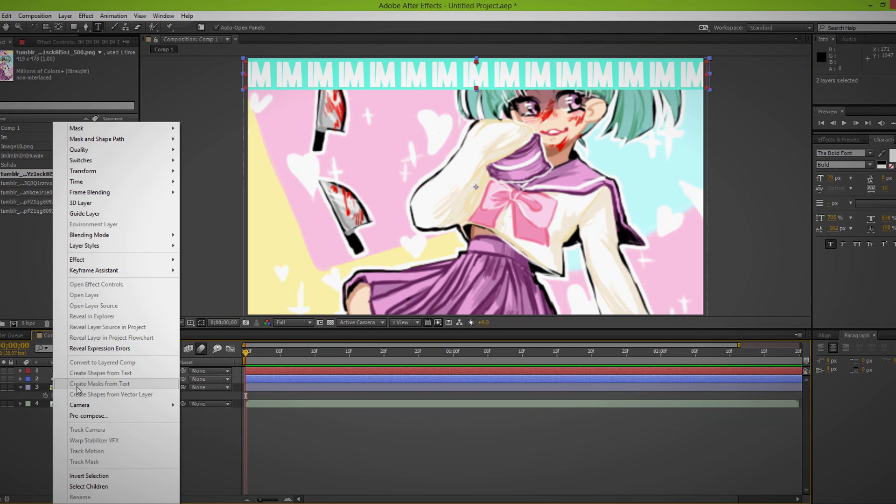
- Pre-compose the two layers into an IM comp and add a Drop Shadow layer style
click(117, 417)
key(Return)
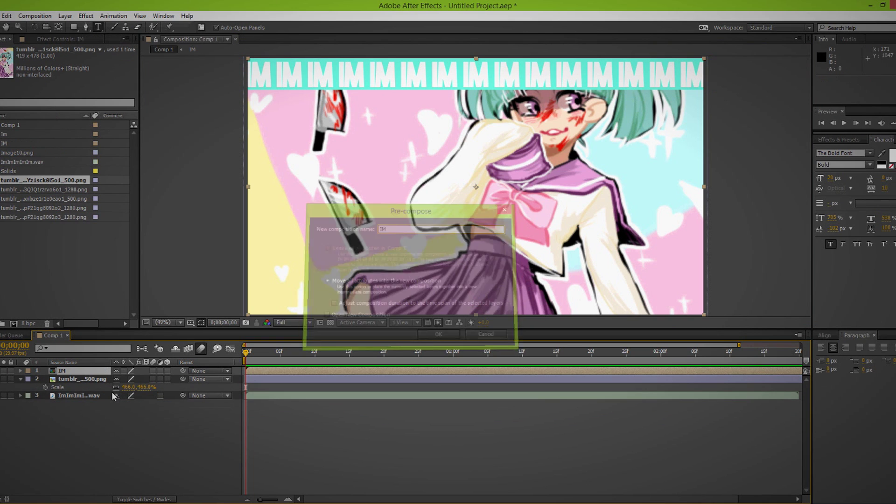
right_click(81, 372)
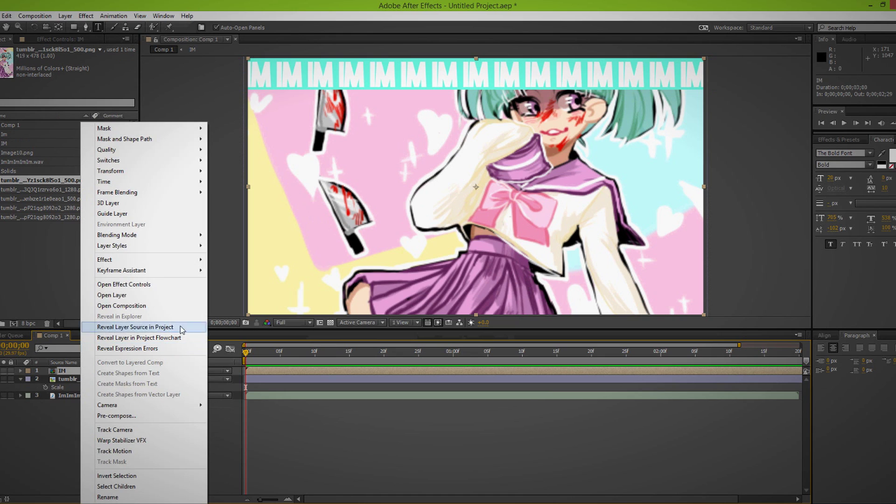
mouse_move(160, 245)
click(226, 281)
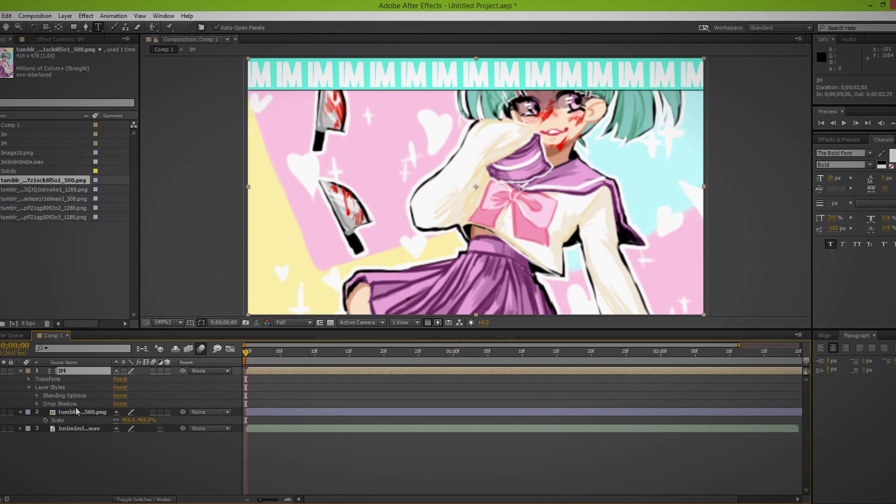
- Set the drop shadow to distance 25, size 0 and opacity 25
click(38, 404)
text(5)
key(Return)
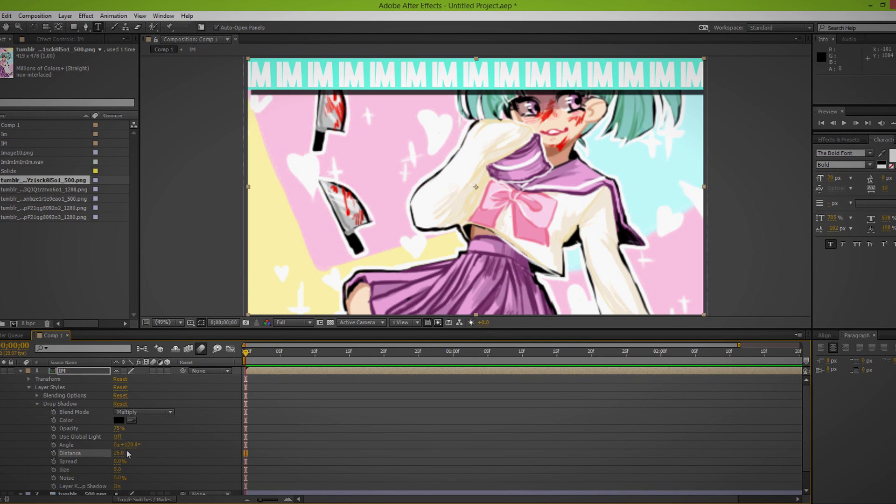
click(119, 428)
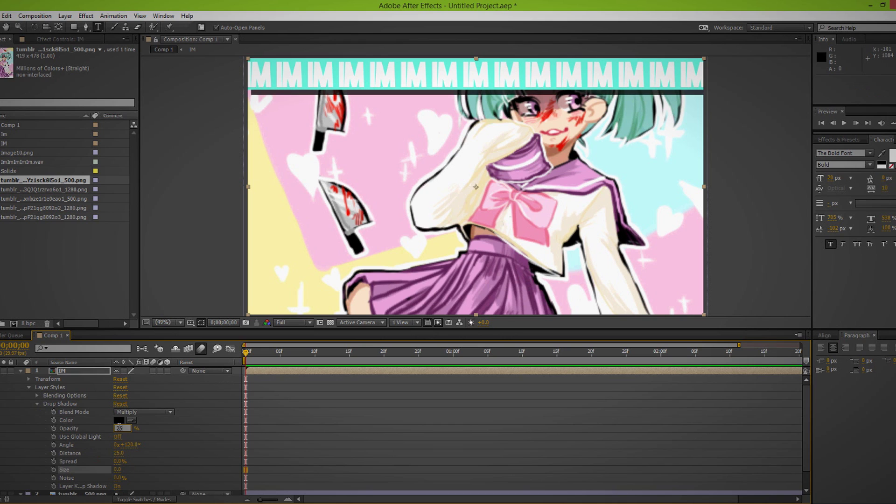
key(Return)
click(21, 370)
right_click(71, 433)
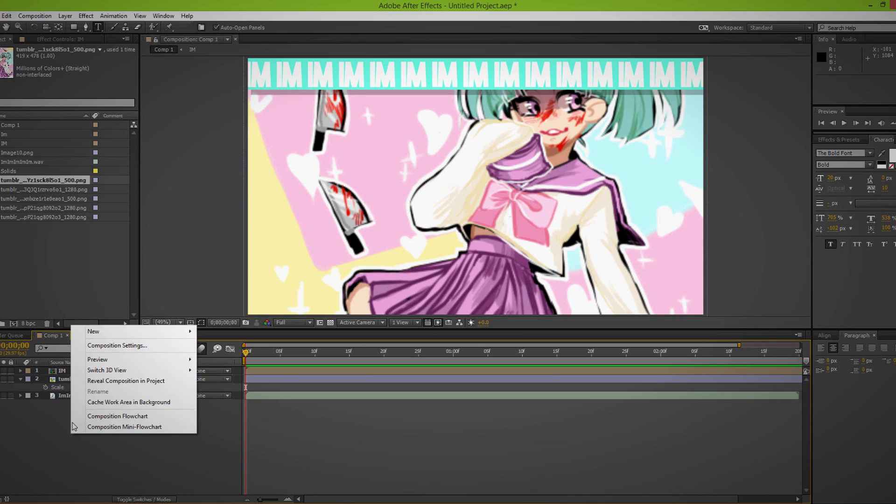
- Add Null 2 and parent both the IM layer and the illustration to it
mouse_move(107, 333)
click(220, 389)
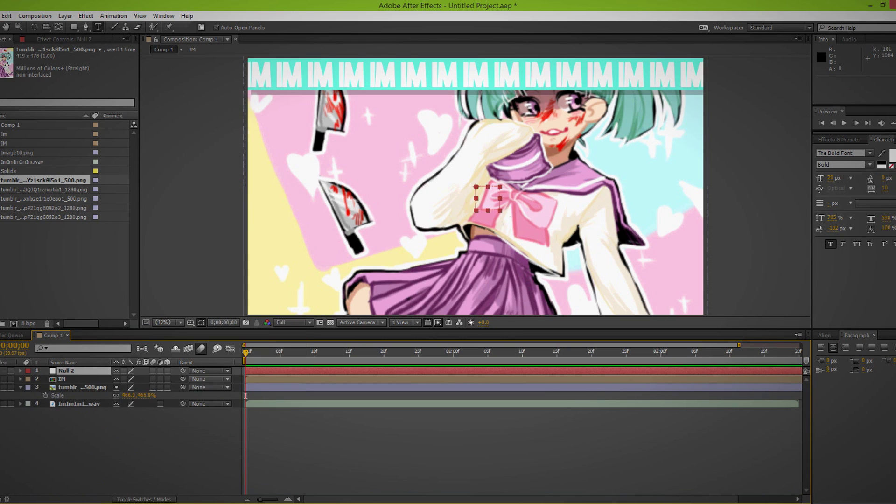
click(62, 379)
drag(183, 379, 65, 370)
click(82, 388)
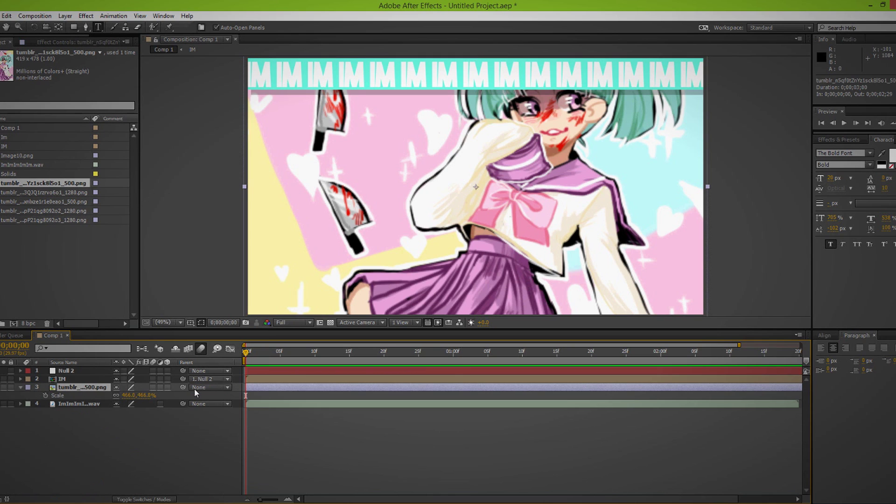
drag(183, 387, 71, 371)
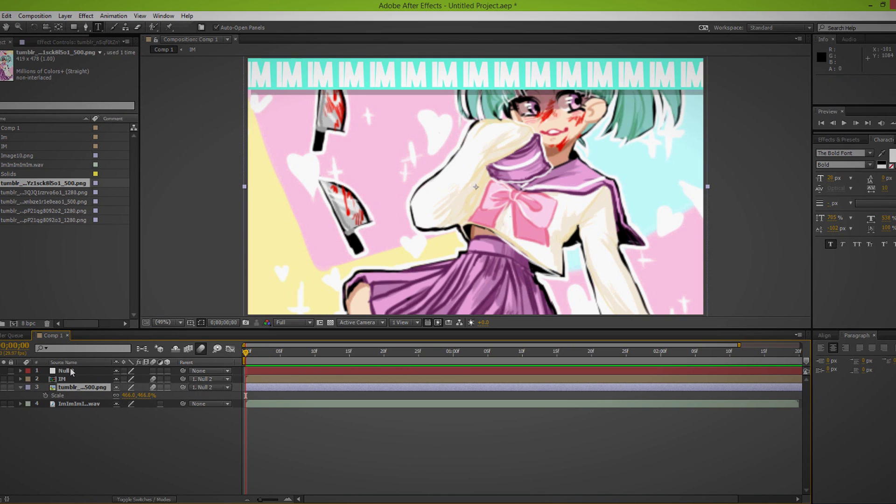
click(65, 371)
- Scale Null 2 to 108% and keyframe its Position, raising it at frame 25
key(s)
drag(125, 379, 125, 378)
click(63, 371)
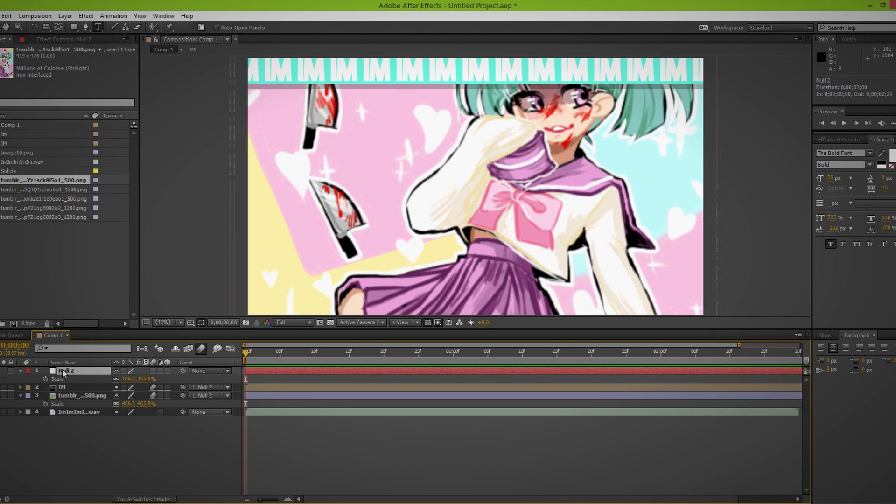
click(46, 379)
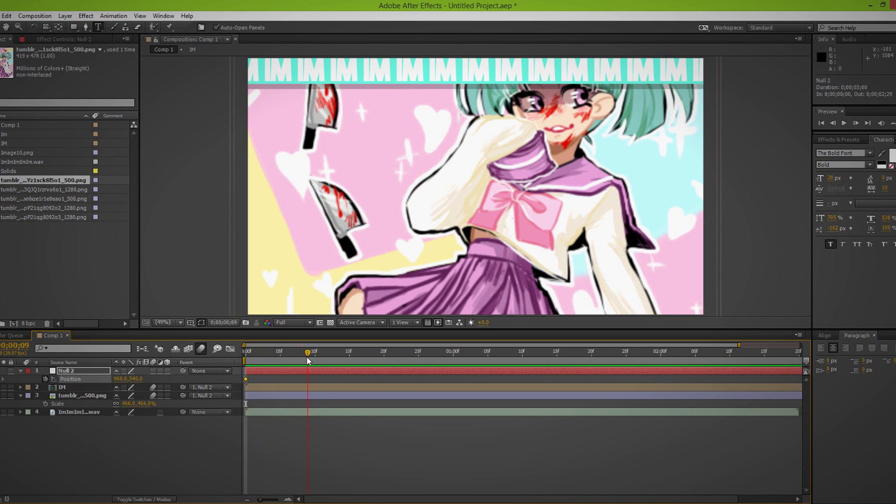
click(416, 357)
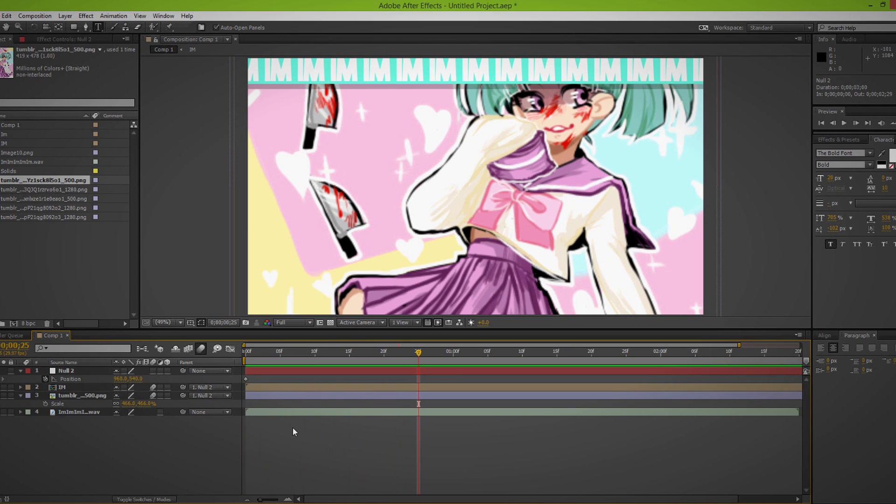
drag(138, 379, 127, 379)
- Set the null's start position to Y 617 at frame 0 and move the end keyframe to 24f
key(space)
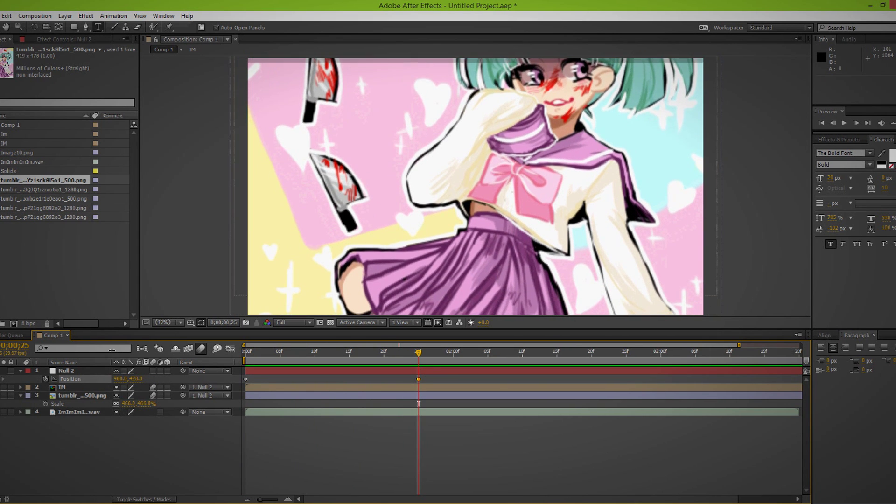
key(Home)
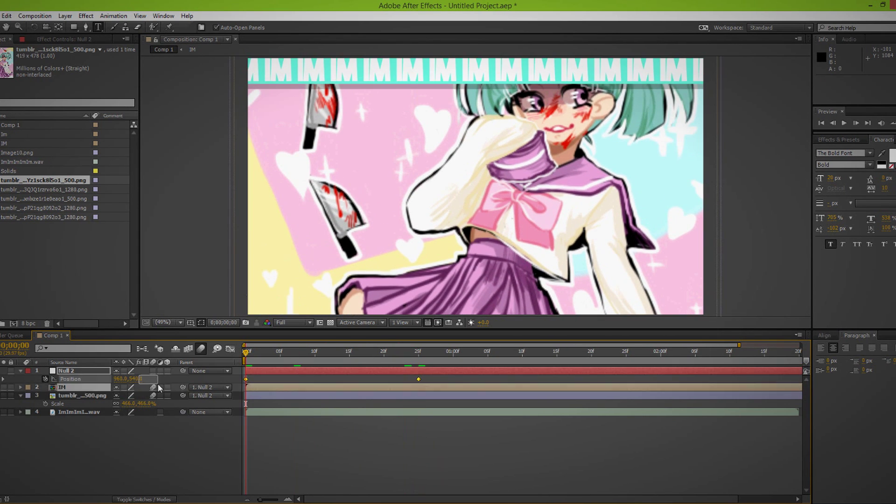
drag(135, 378, 176, 378)
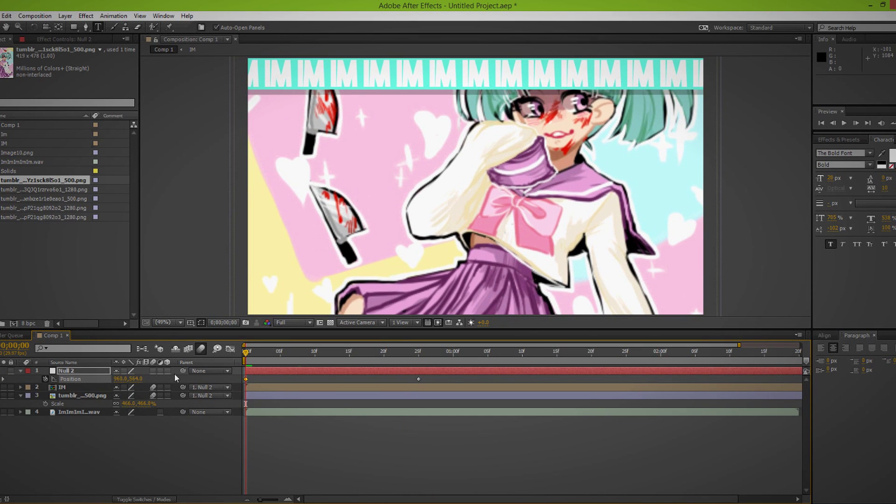
drag(261, 352, 509, 373)
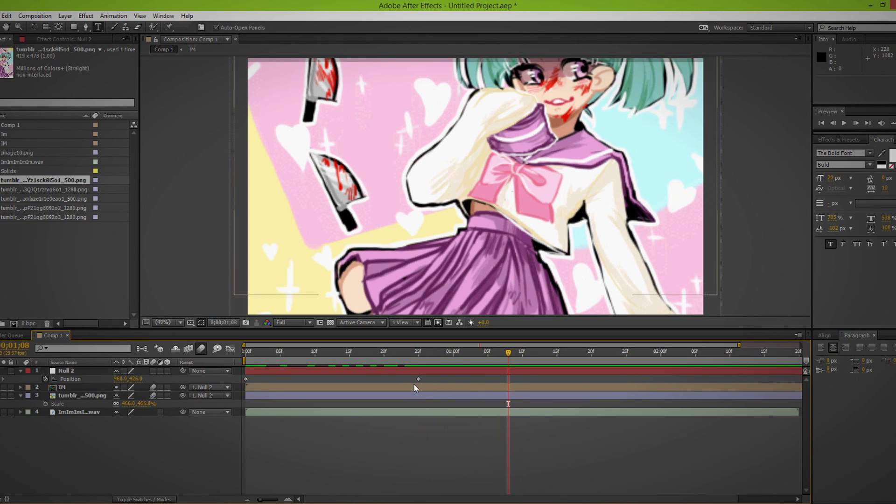
drag(418, 379, 411, 379)
click(394, 453)
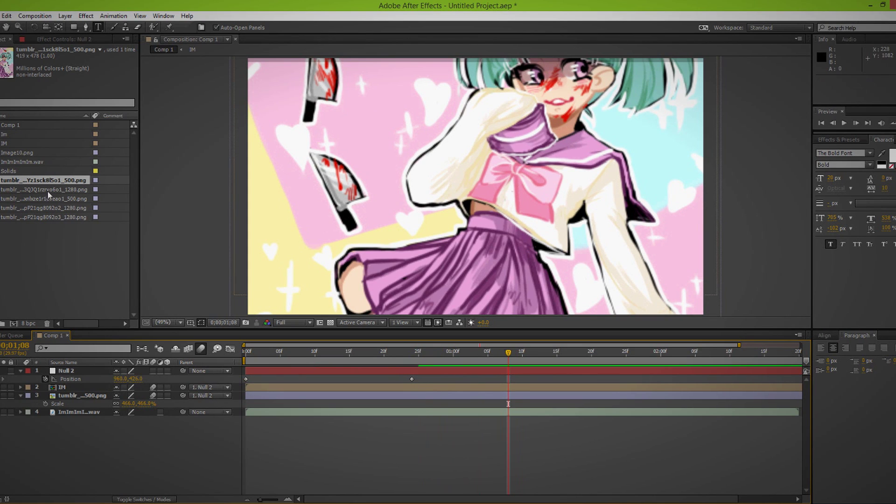
- Add the 'it's time to kill' illustration at 195%, park it below frame, and duplicate the IM layer
drag(48, 191, 349, 387)
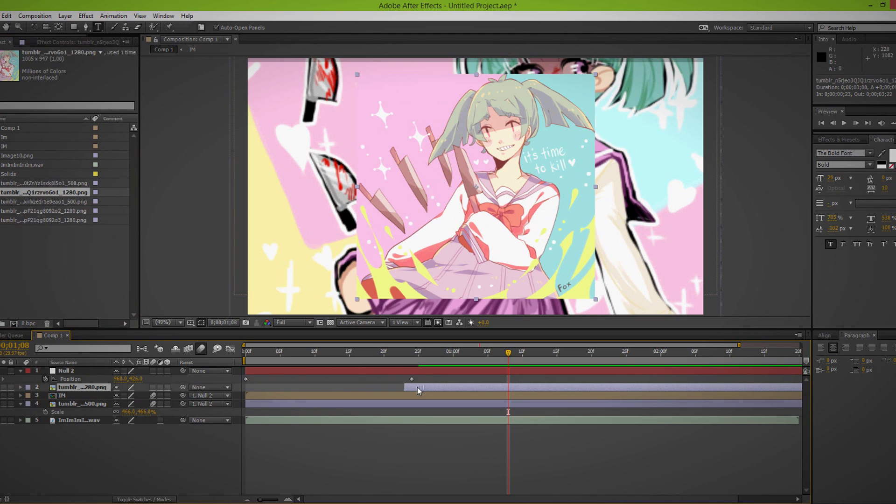
key(s)
drag(130, 395, 172, 397)
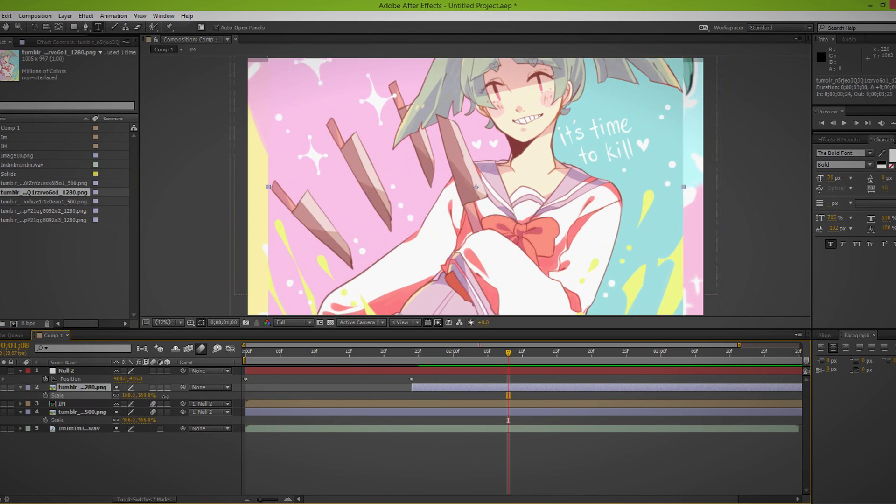
drag(126, 398, 177, 401)
key(p)
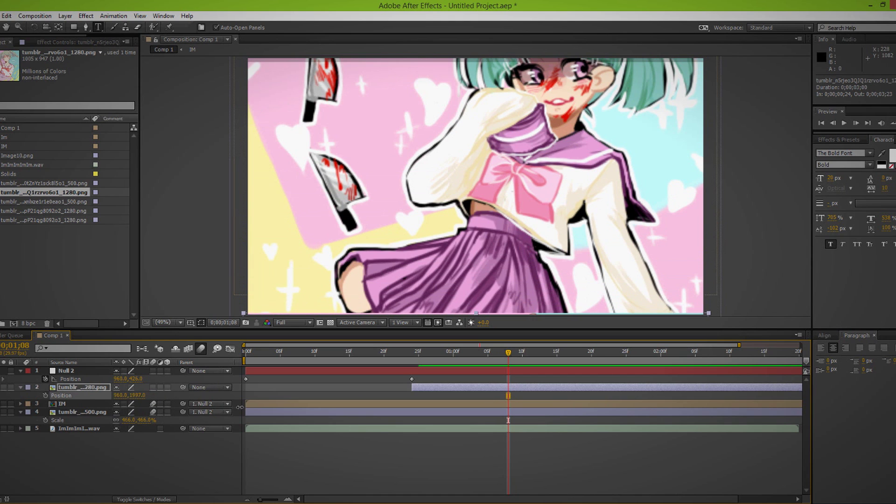
click(75, 404)
key(ctrl+d)
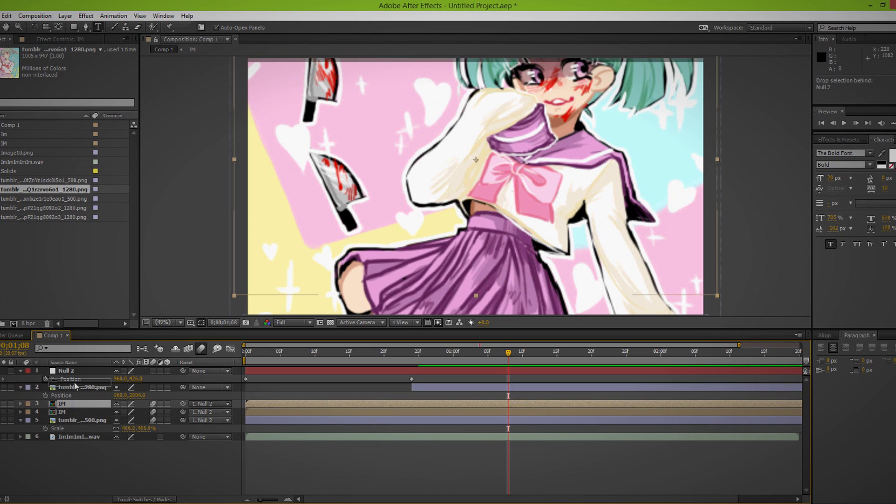
- Move the duplicate IM banner up the stack, start it at 25f, and slide it to the bottom edge
key(ctrl+bracketright)
drag(314, 388, 474, 391)
key(alt+Page_Down)
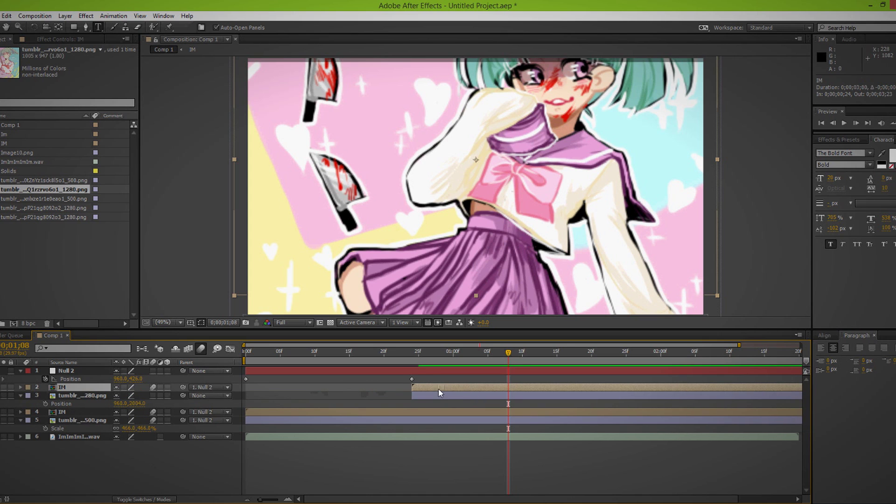
key(p)
drag(133, 395, 590, 495)
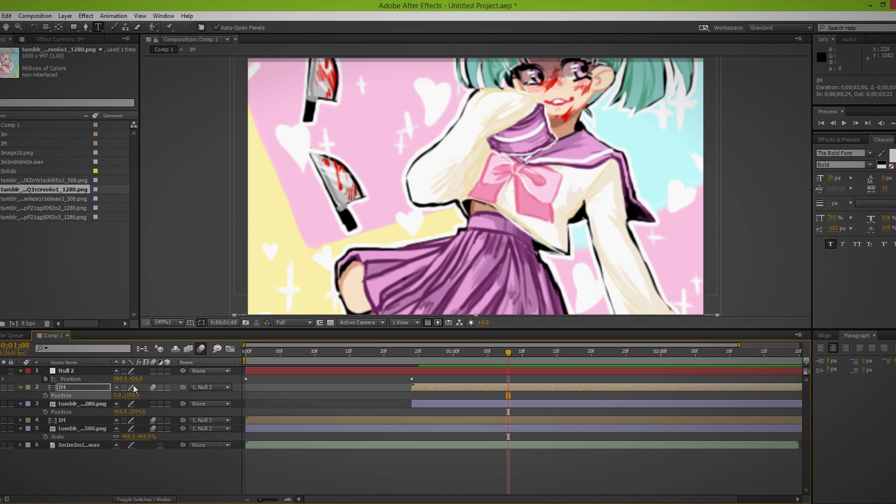
- Parent the second illustration to Null 2
drag(127, 379, 137, 434)
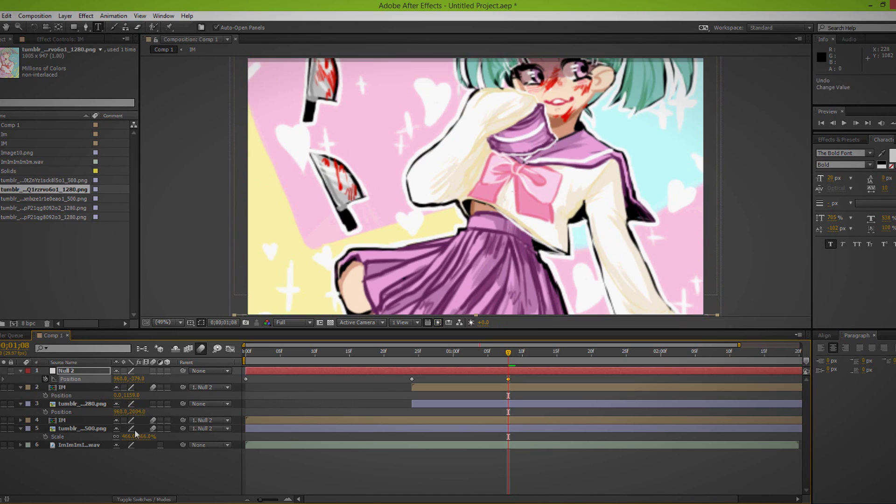
key(Escape)
click(91, 404)
drag(183, 404, 35, 325)
click(140, 488)
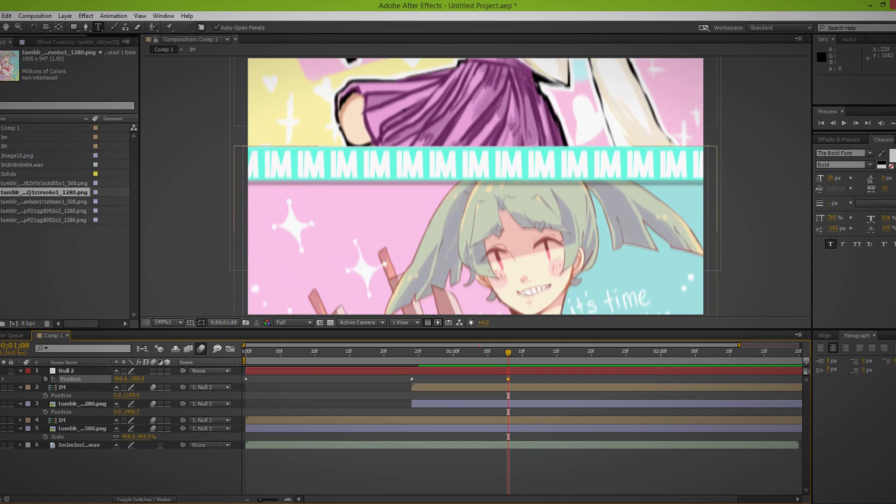
- Keyframe Null 2 at 968,-854.8 by 0;01;20 so the second illustration scrolls into view
mouse_move(148, 380)
mouse_down()
mouse_move(54, 330)
mouse_move(480, 330)
mouse_move(446, 360)
mouse_move(509, 362)
mouse_up()
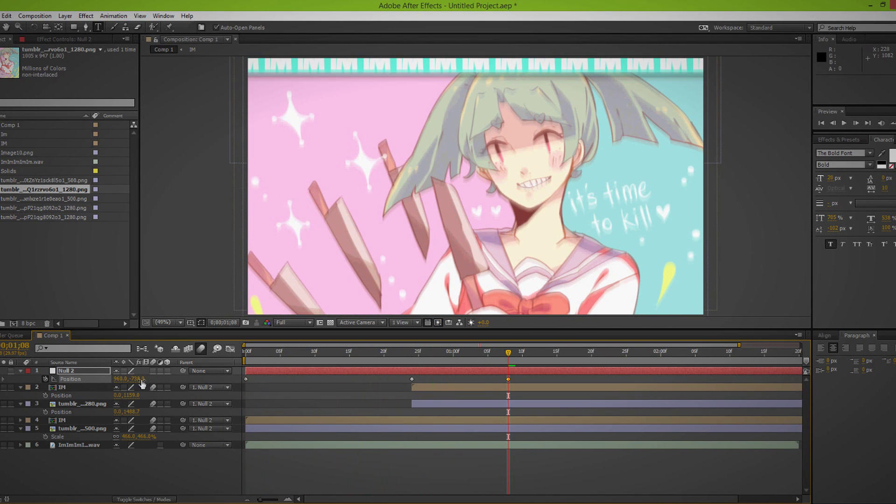
drag(141, 380, 122, 372)
drag(537, 366, 592, 366)
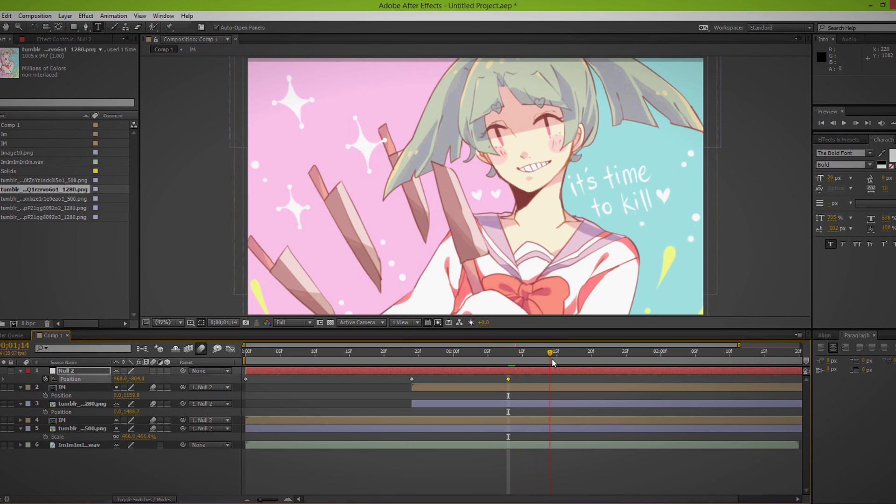
click(307, 427)
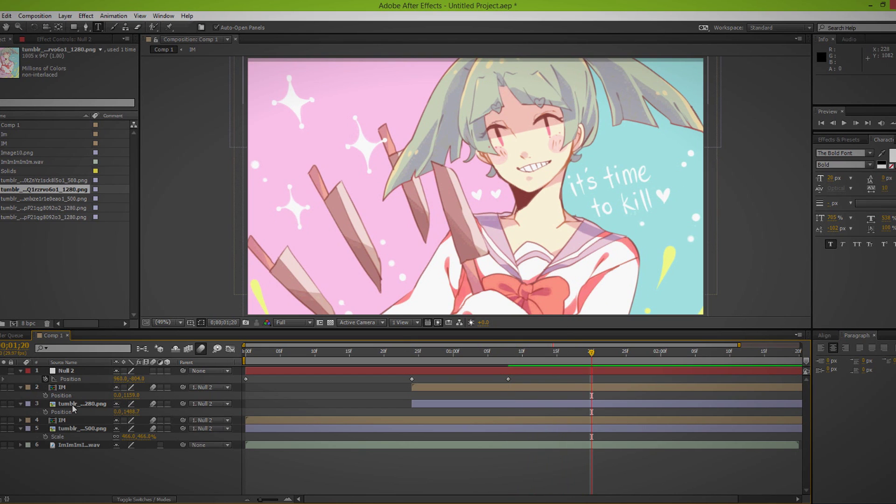
click(456, 389)
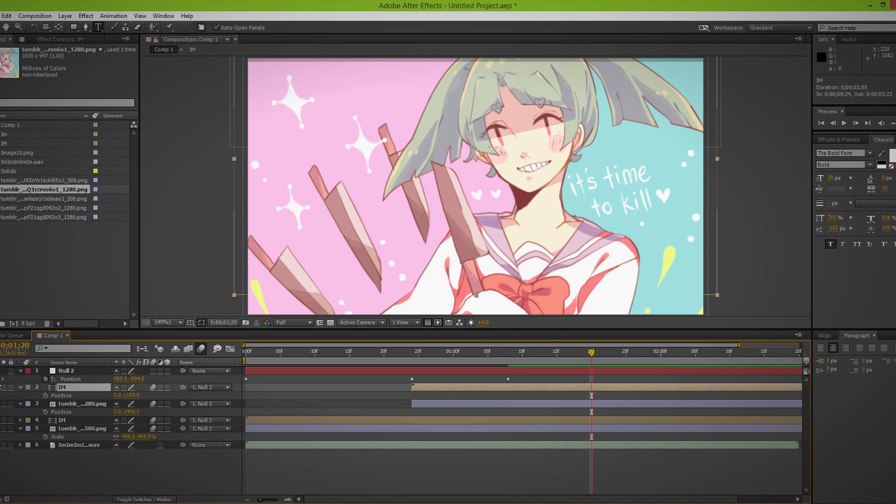
click(466, 388)
key(ctrl+d)
- Start the new IM banner at the latest keyframe and move it down out of frame
drag(465, 388, 561, 388)
key(p)
mouse_move(133, 395)
mouse_down()
mouse_move(368, 408)
mouse_move(273, 437)
mouse_up()
drag(133, 398, 191, 397)
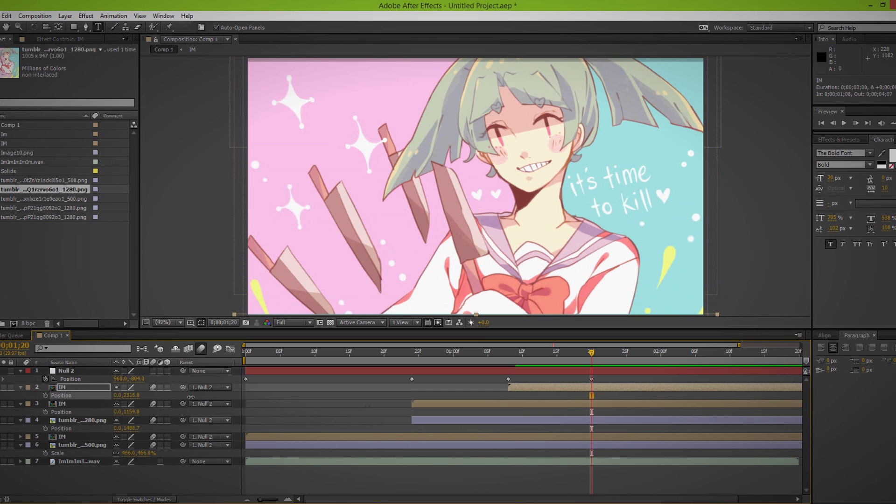
- Add the third illustration, enlarge it to fill the frame, parent it to Null 2, and place it below
mouse_move(14, 195)
mouse_down()
mouse_move(309, 405)
mouse_move(544, 405)
mouse_up()
key(alt+shift+s)
drag(128, 411, 265, 409)
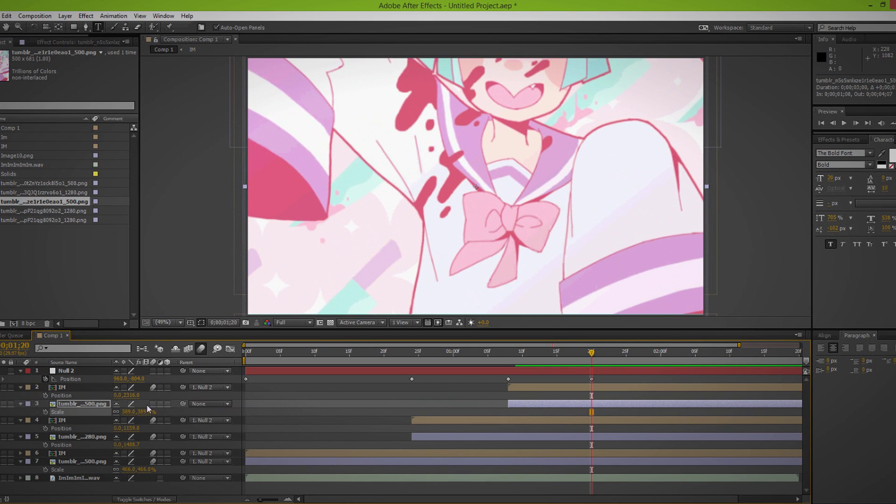
drag(182, 404, 66, 371)
key(p)
drag(135, 412, 501, 413)
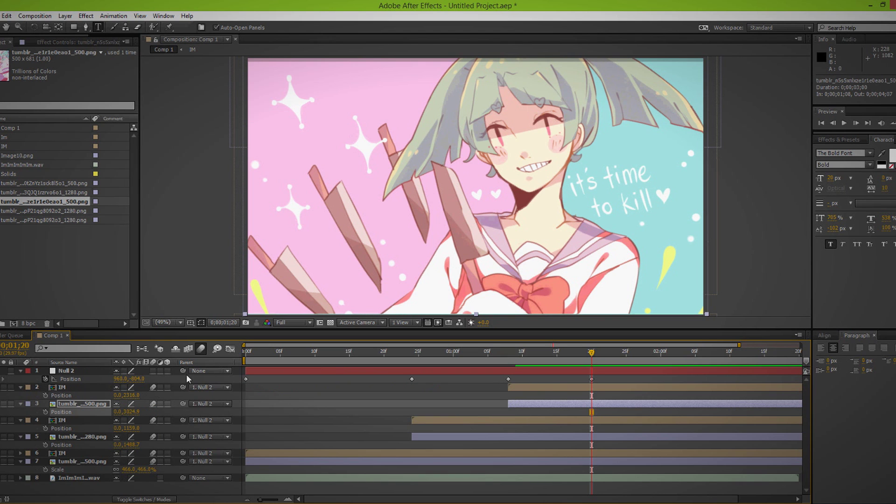
- Keyframe Null 2 at 968,-2082.0 to scroll up to the third illustration
mouse_move(140, 379)
mouse_down()
mouse_move(88, 379)
mouse_move(574, 320)
mouse_up()
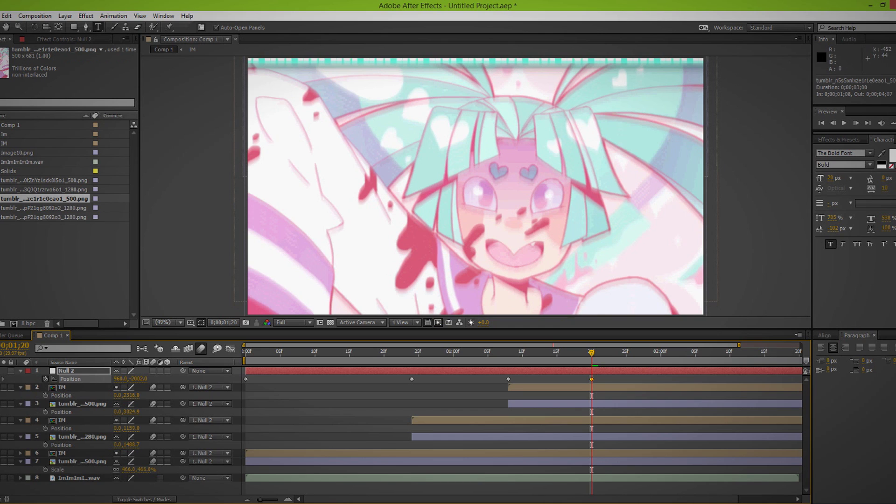
key(v)
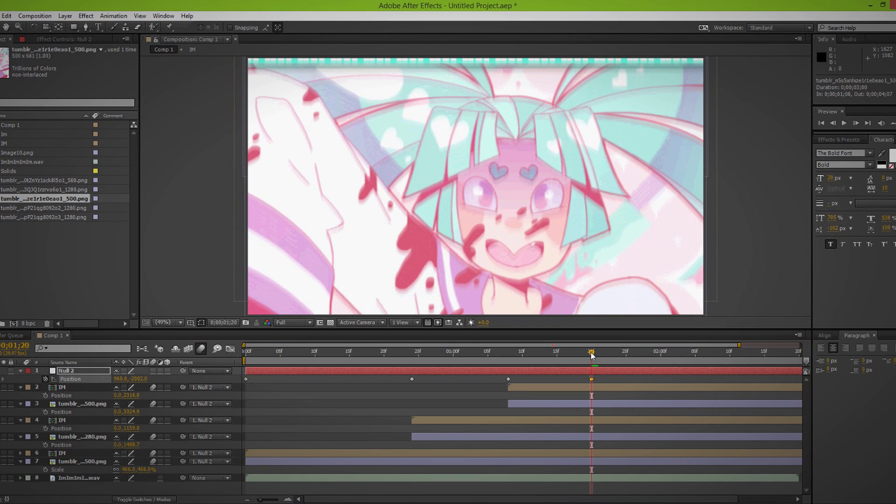
drag(591, 356, 653, 357)
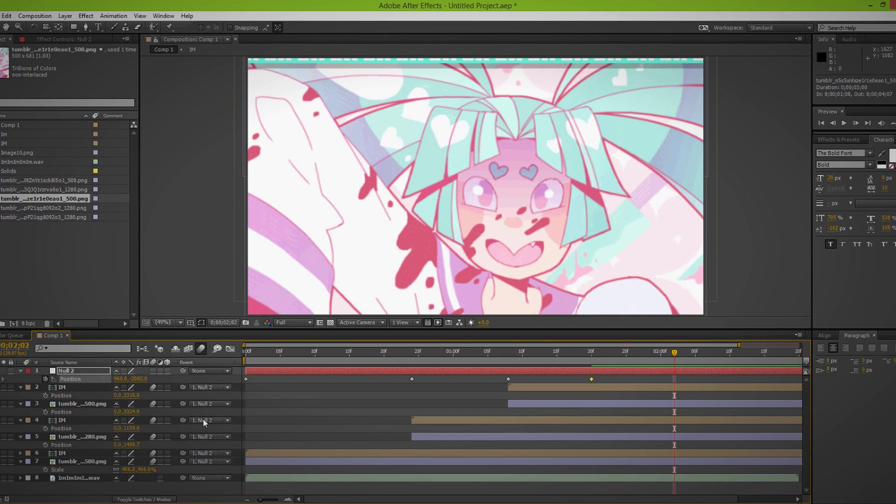
click(157, 491)
- Duplicate the IM banner and start the copy at the latest keyframe
click(63, 388)
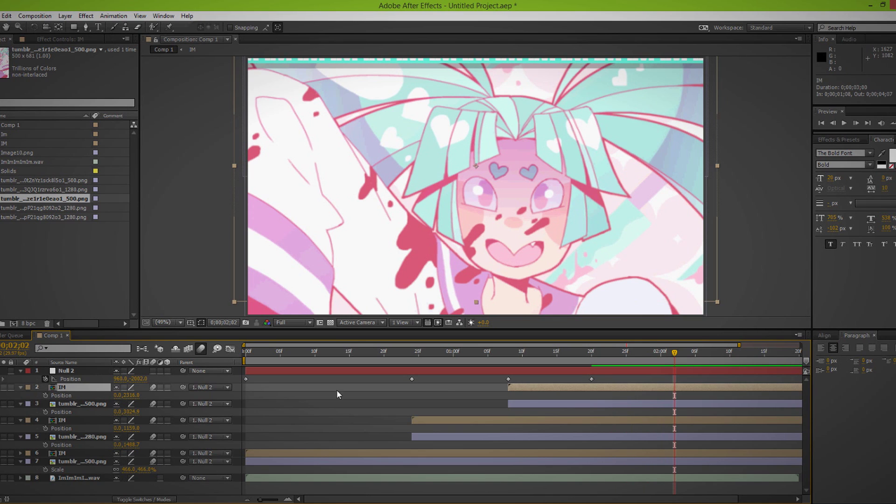
key(ctrl+d)
drag(537, 389, 616, 391)
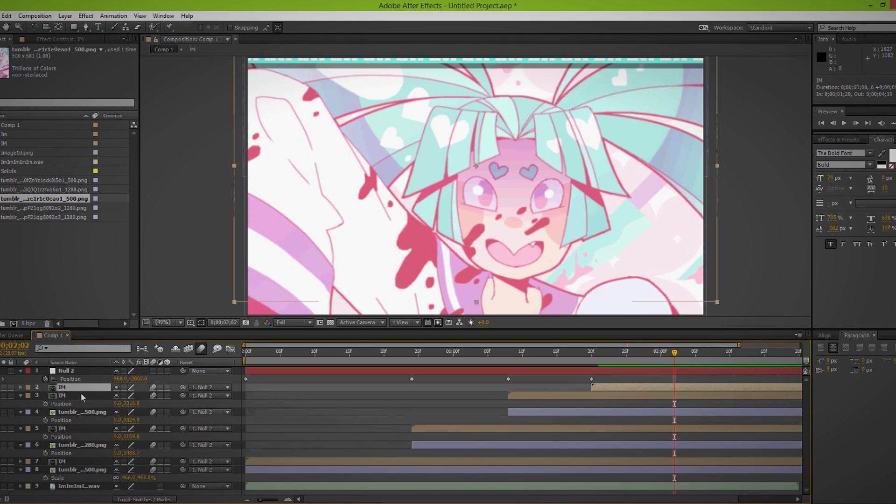
- Lower the new IM banner, then add the star-eyed illustration at the latest keyframe scaled to 196%
key(p)
drag(134, 399, 252, 421)
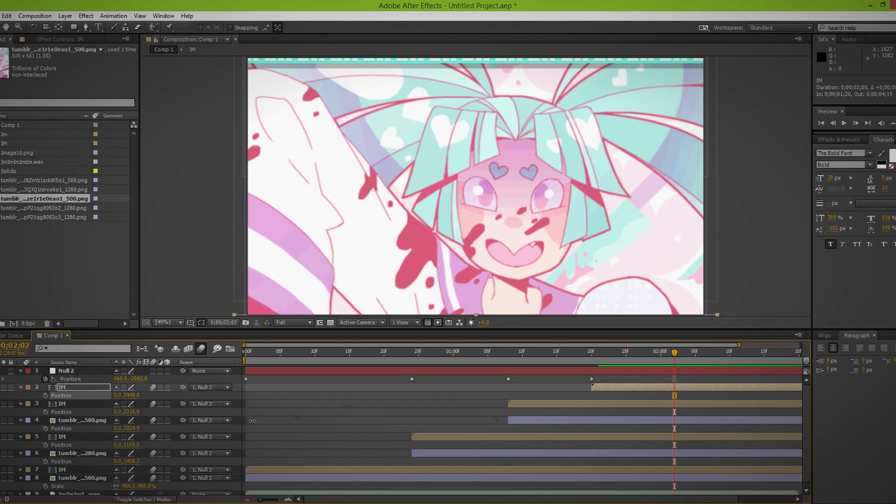
click(9, 210)
drag(4, 208, 111, 398)
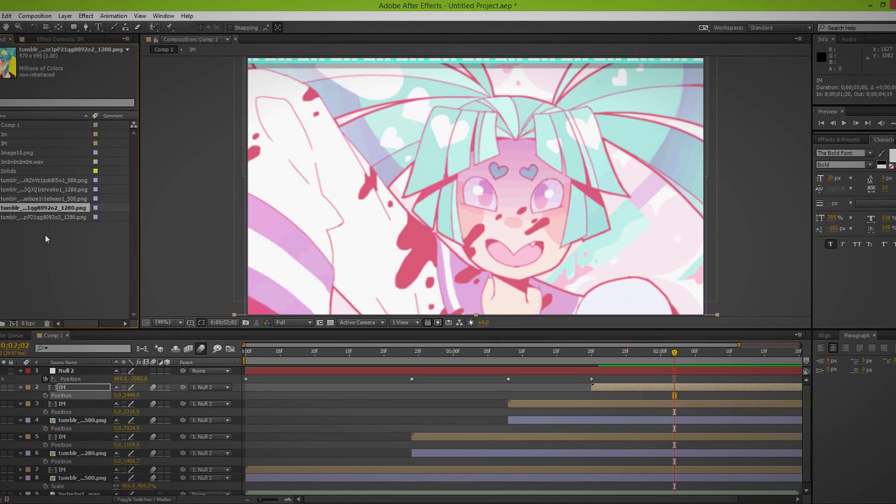
drag(262, 403, 625, 401)
key(s)
drag(124, 412, 350, 434)
key(p)
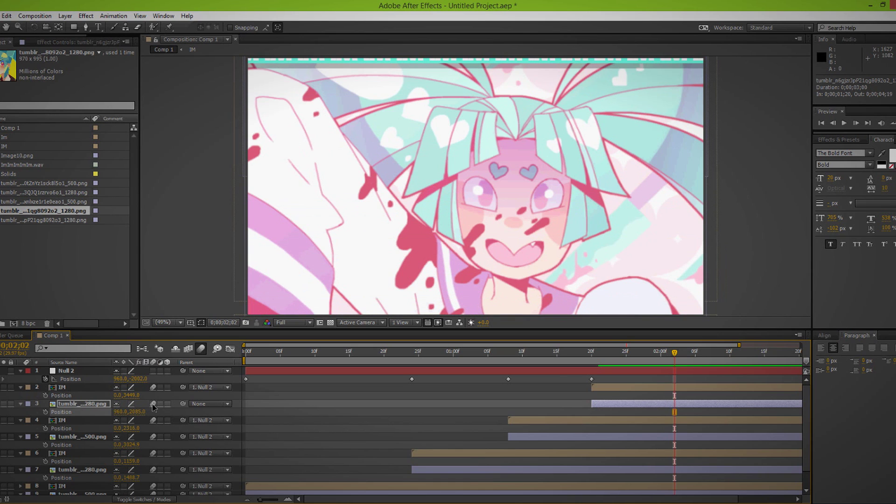
- Parent the fourth illustration to Null 2 and keyframe the null up to 968,-3378
drag(156, 397, 66, 371)
drag(138, 379, 77, 379)
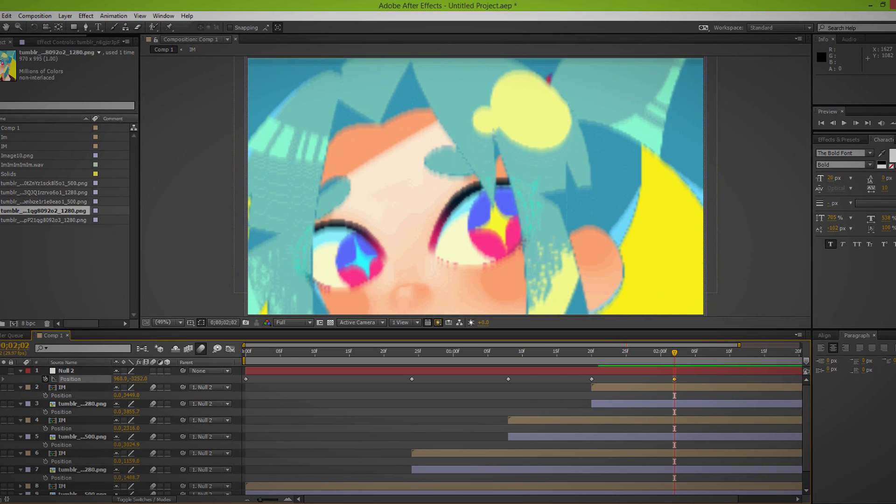
click(66, 371)
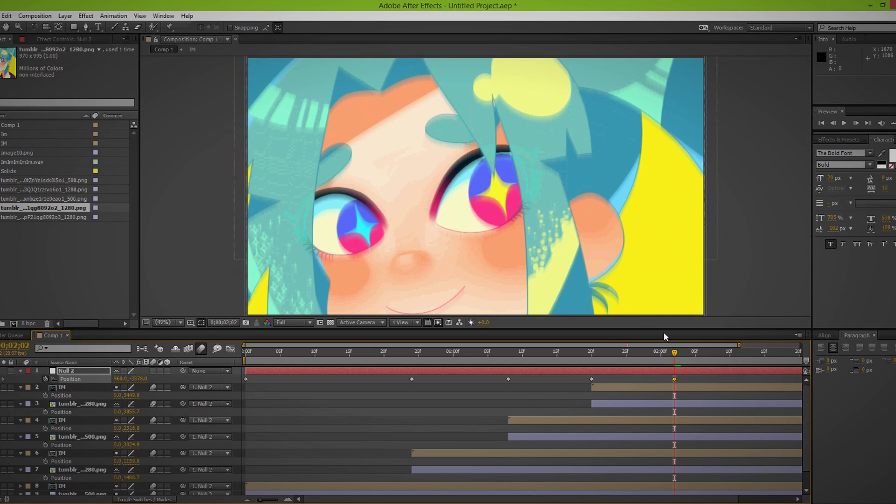
- Collapse the expanded properties of every layer in the timeline
click(20, 388)
click(20, 372)
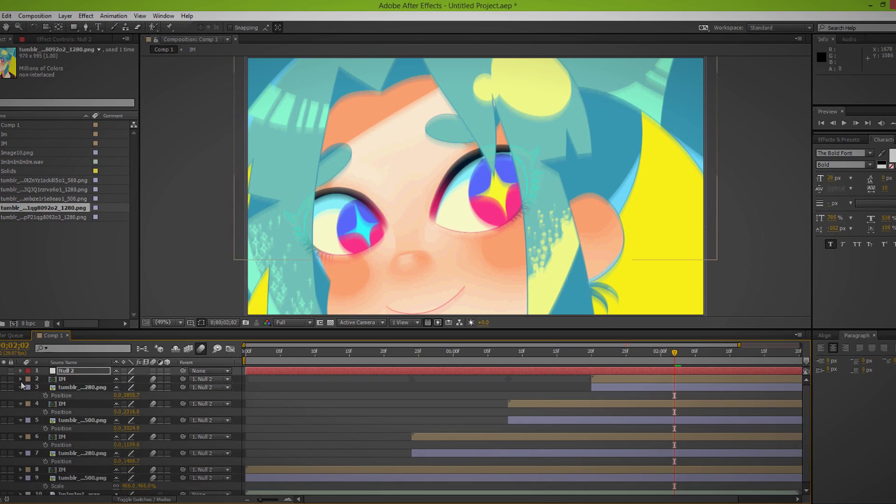
click(21, 387)
click(21, 395)
click(20, 403)
click(21, 411)
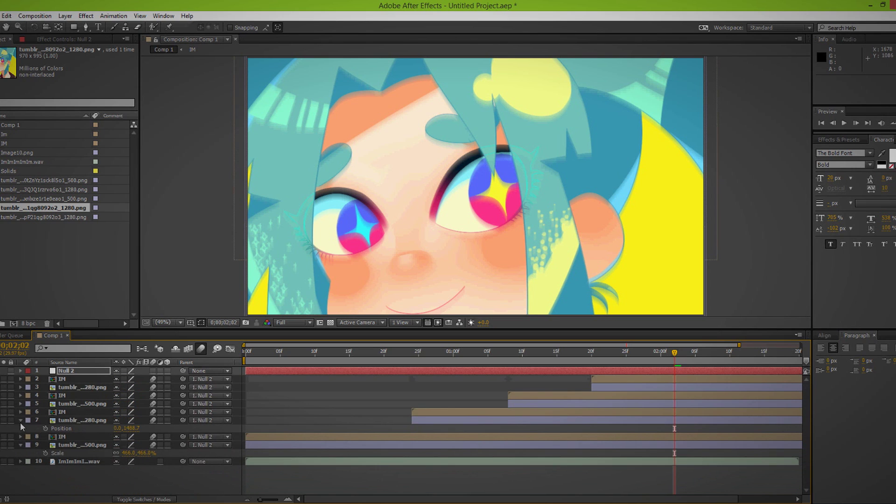
click(21, 446)
- Add the final illustration as the top layer at about 209% scale, trimmed to start at 0;02;02
click(21, 420)
drag(43, 217, 96, 368)
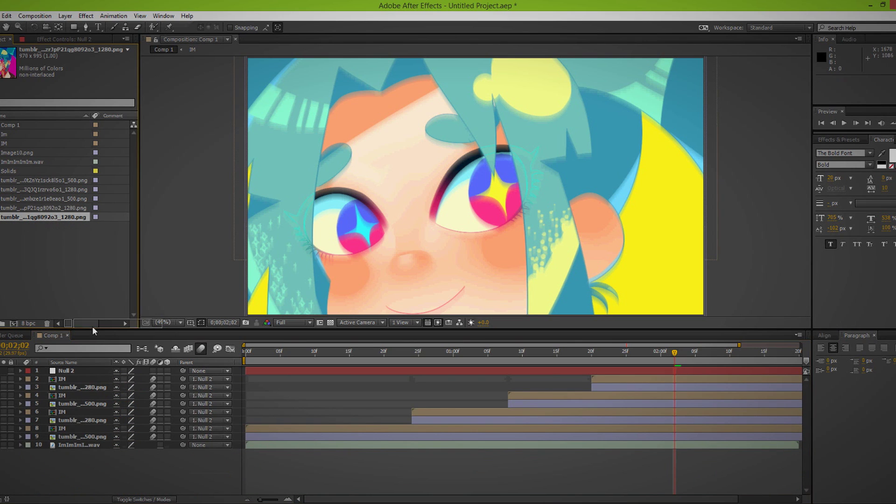
key(s)
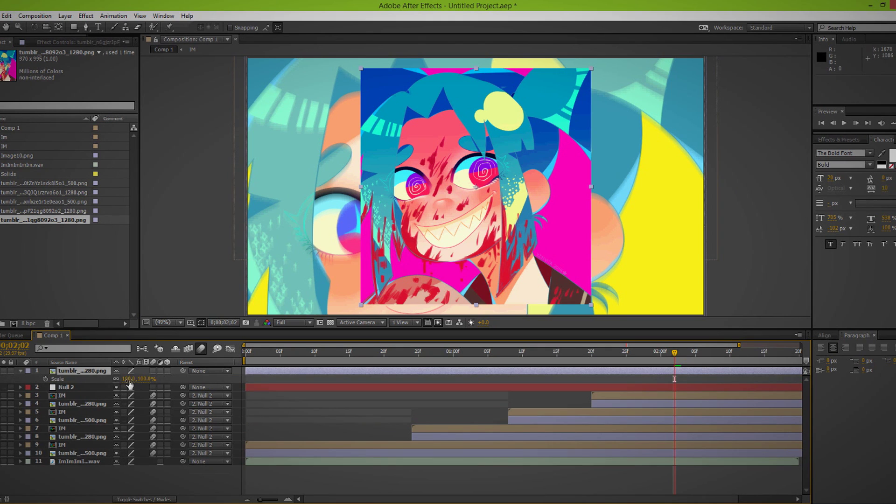
drag(127, 379, 181, 382)
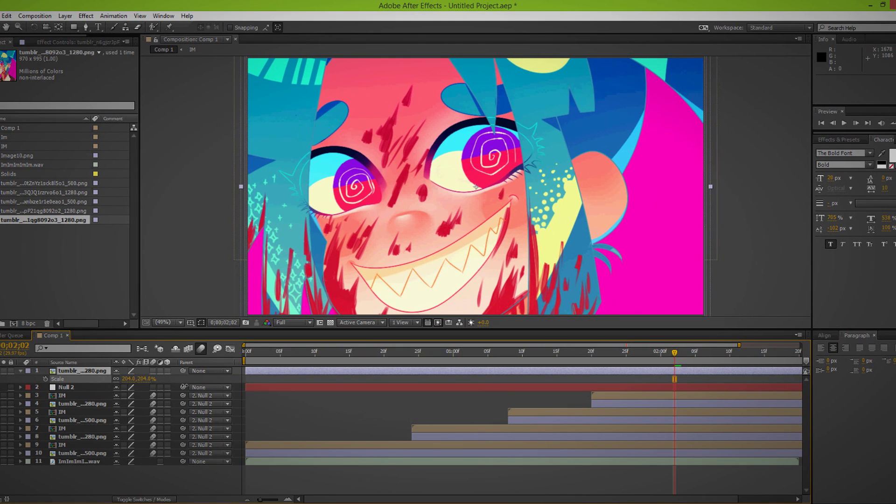
click(81, 372)
key(alt+bracketleft)
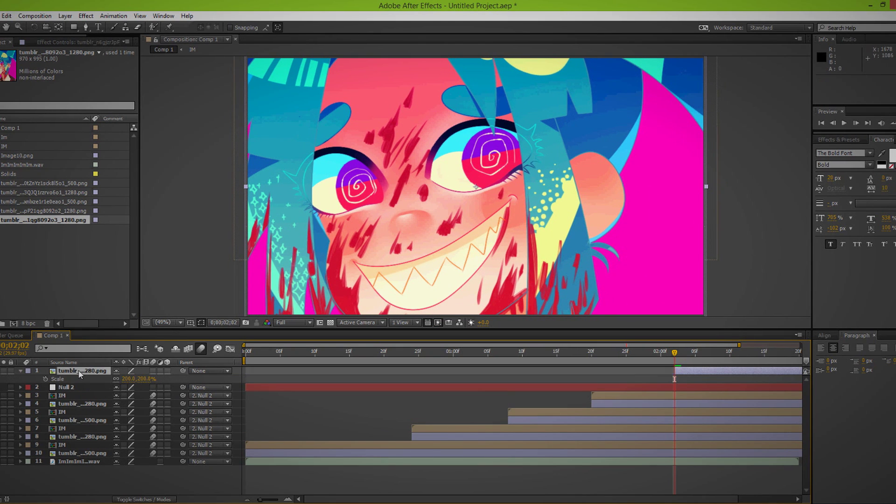
key(s)
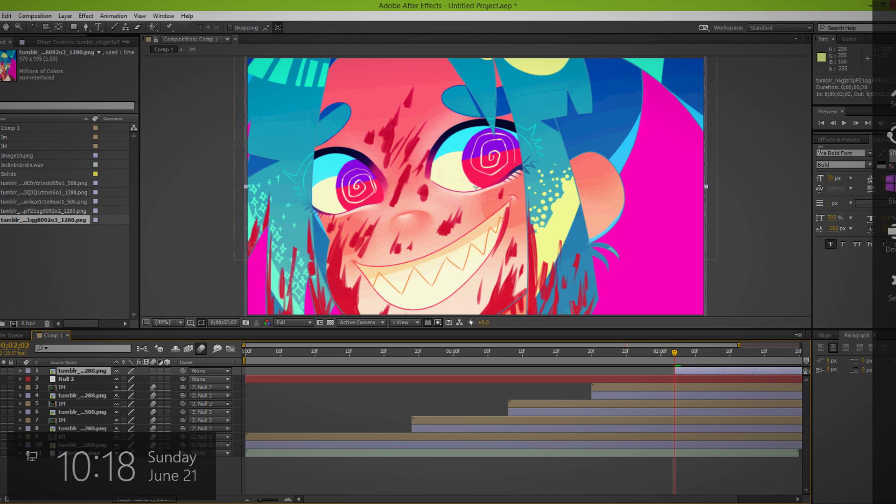
click(838, 140)
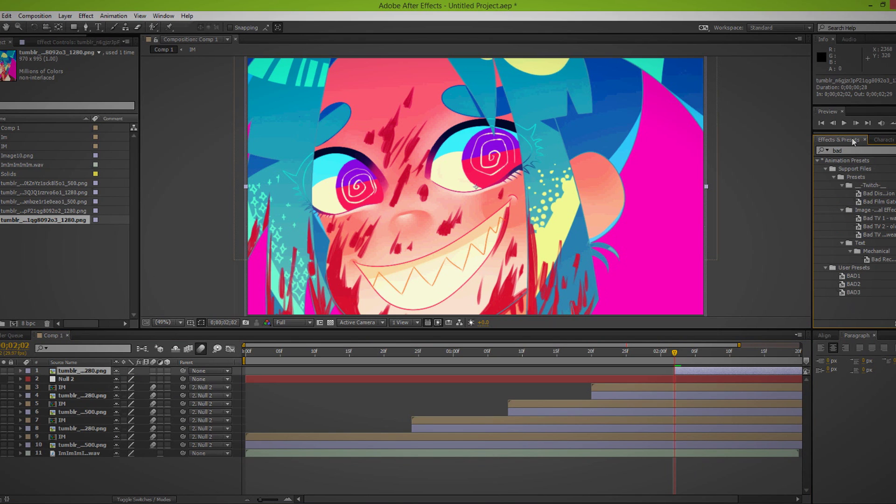
- Apply Wave Warp to the last illustration with Smooth Noise wave type and Direction 0
key(BackSpace)
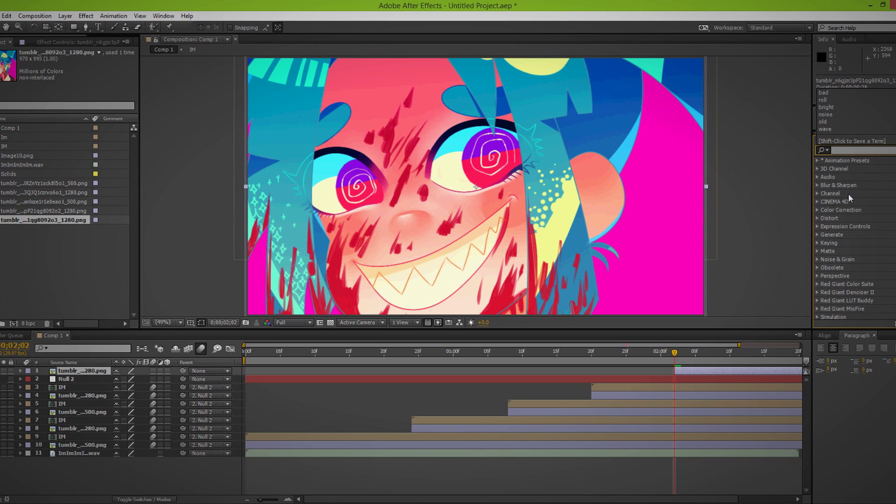
text(wave)
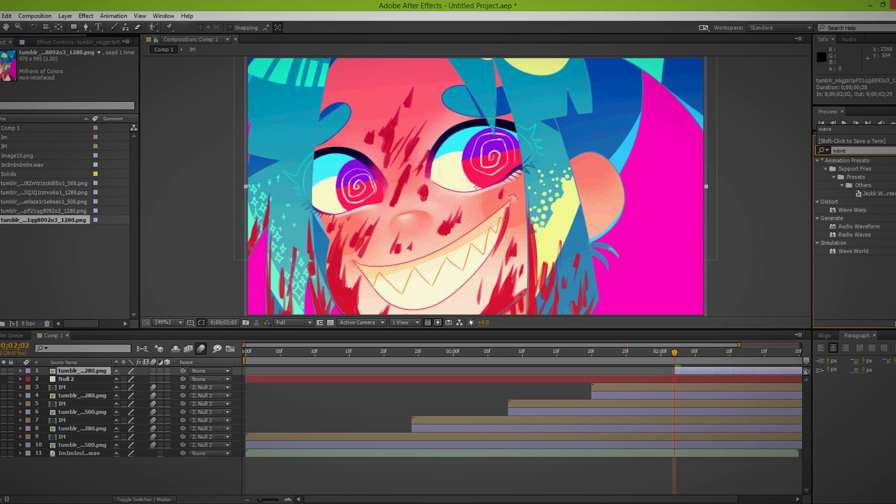
mouse_move(852, 210)
mouse_down()
mouse_move(321, 438)
mouse_move(136, 371)
mouse_up()
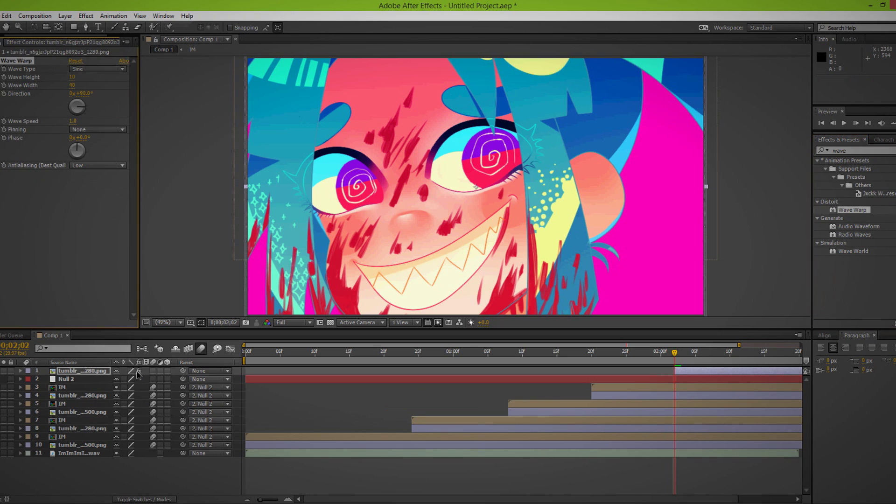
click(98, 68)
click(107, 164)
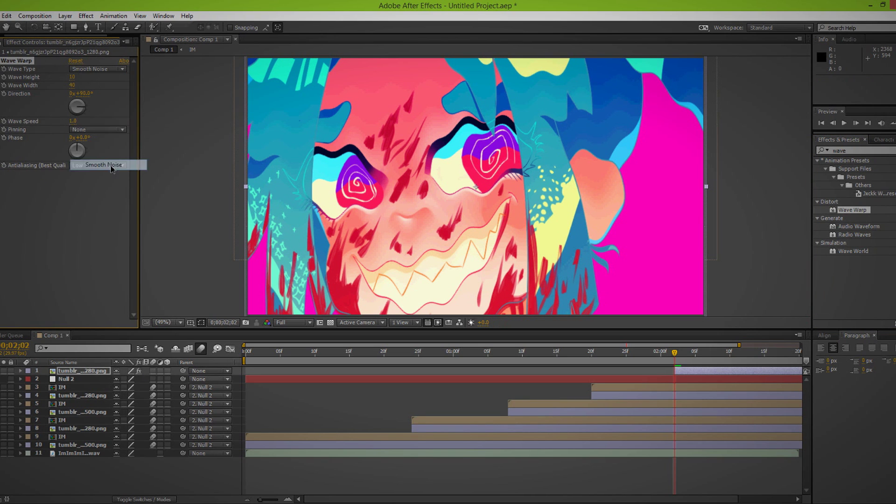
text(0)
key(Return)
- Keyframe Wave Height 160 and Wave Width 600 at the start of the layer
click(72, 85)
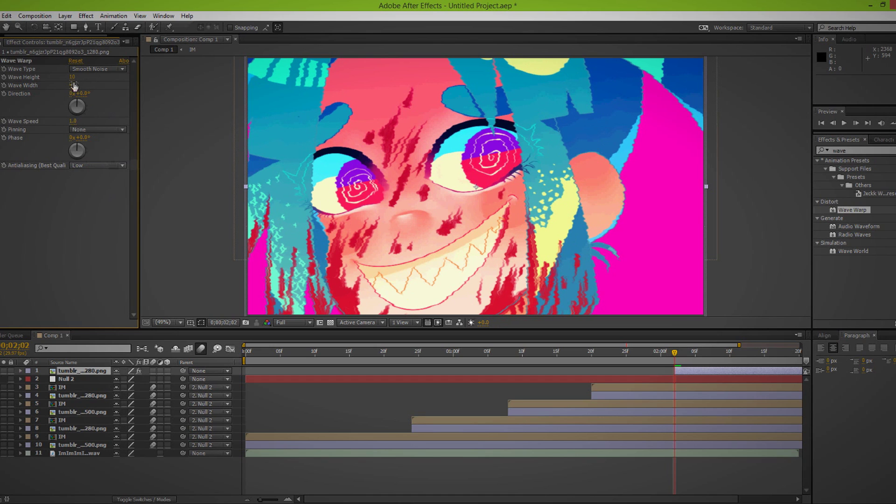
text(60)
key(Return)
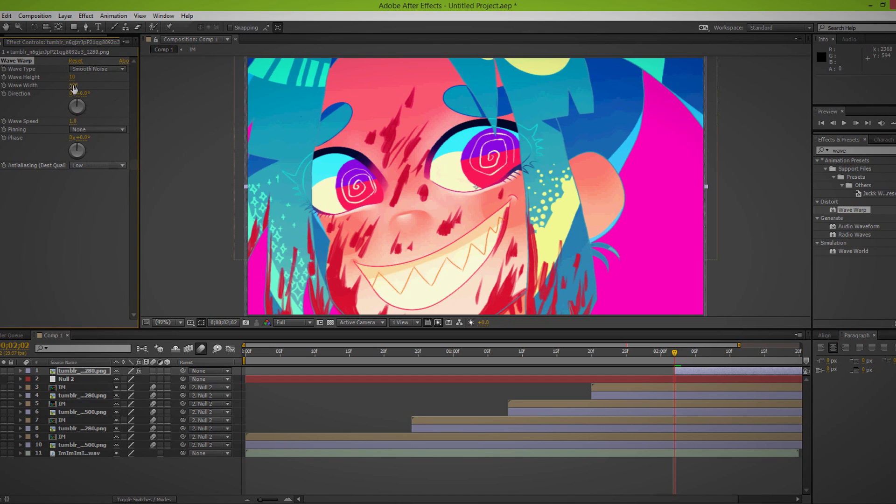
text(0)
key(Return)
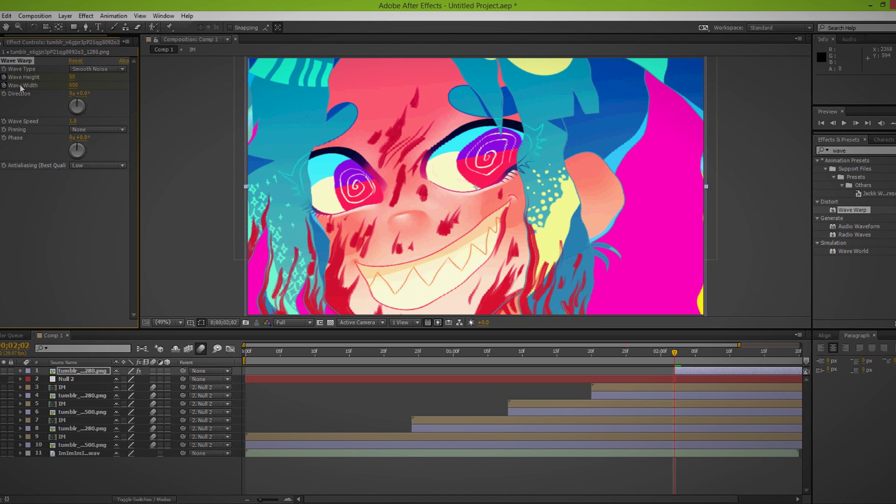
drag(74, 84, 555, 403)
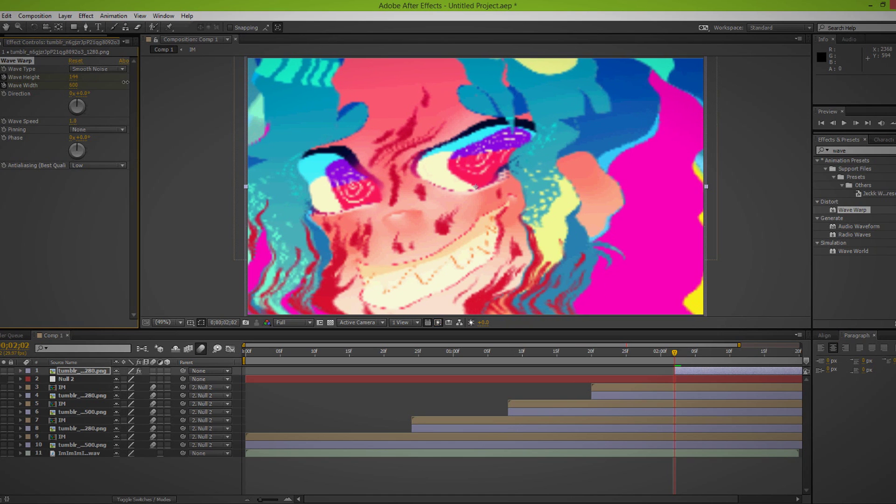
drag(589, 499, 649, 499)
drag(607, 353, 796, 367)
- Keyframe Wave Height down to 0 at the layer's final frame
click(73, 77)
text(0)
key(Return)
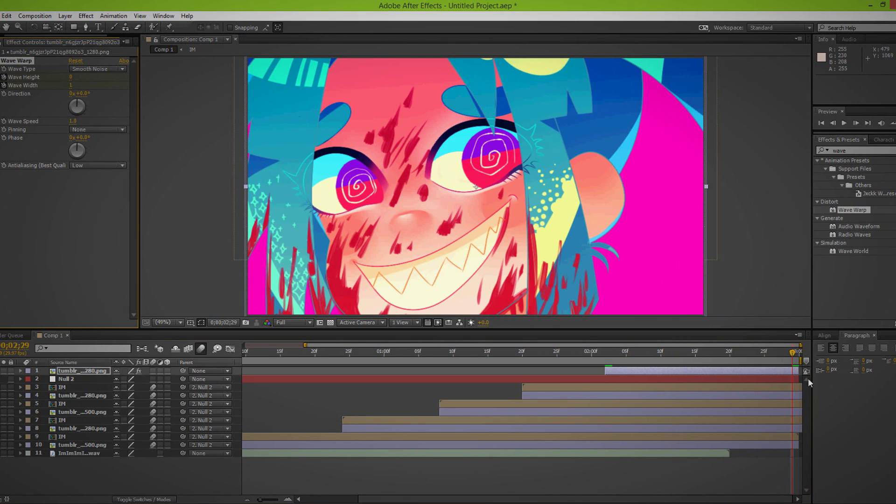
key(ctrl+z)
key(ctrl+z)
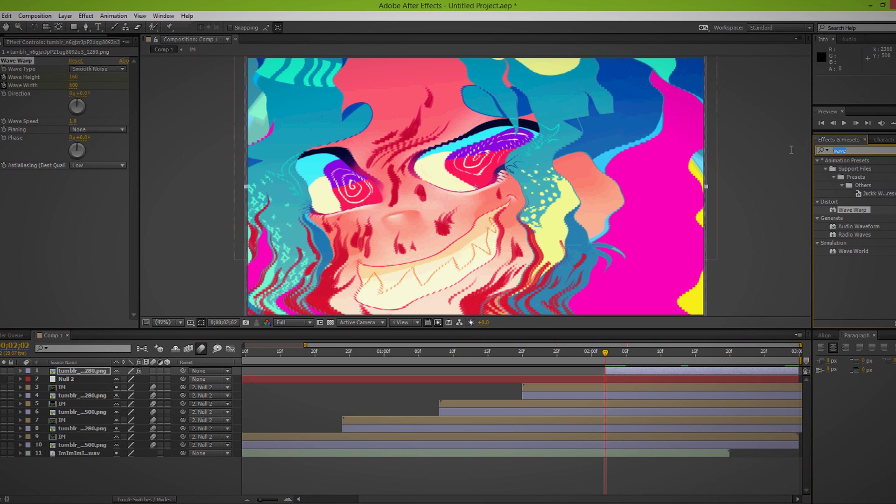
text(noise)
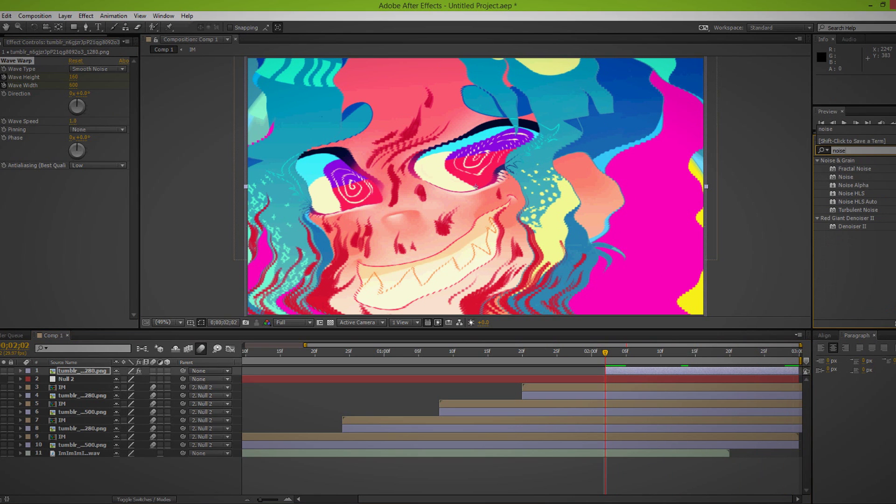
- Add Noise to the last illustration, keyframing Amount of Noise from 94% down to 0%
drag(845, 178, 112, 371)
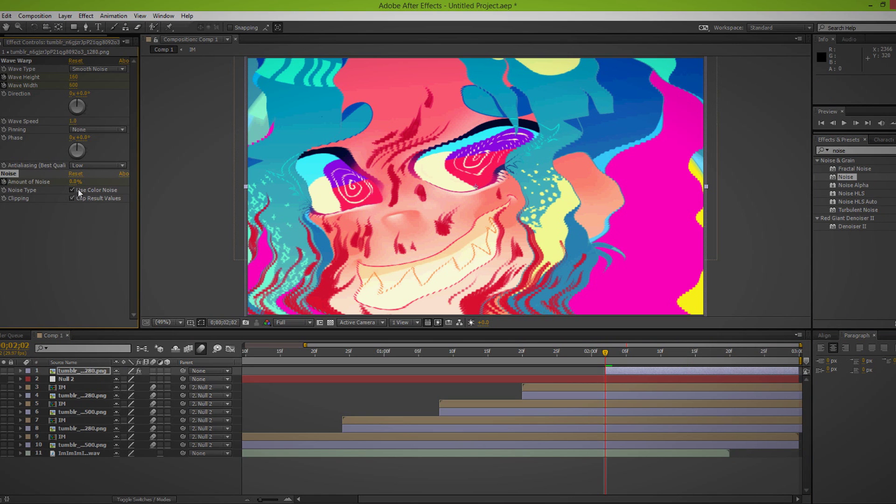
drag(73, 183, 131, 188)
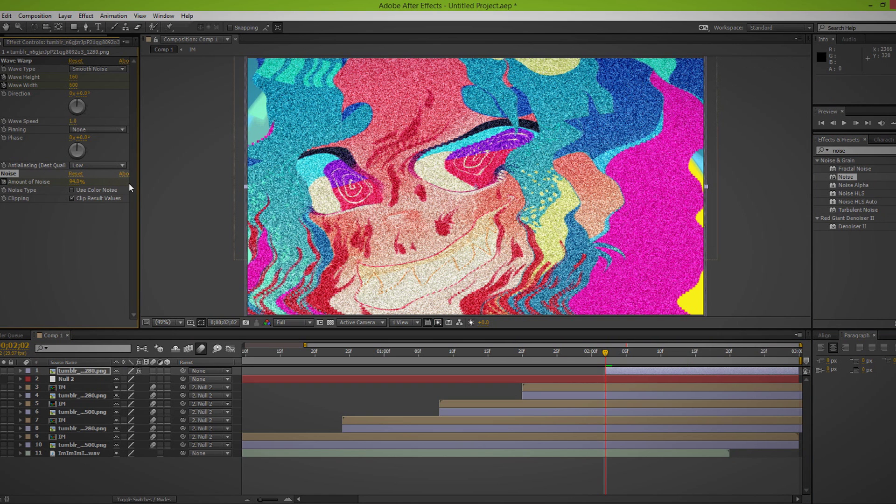
key(space)
drag(72, 181, 28, 182)
click(602, 360)
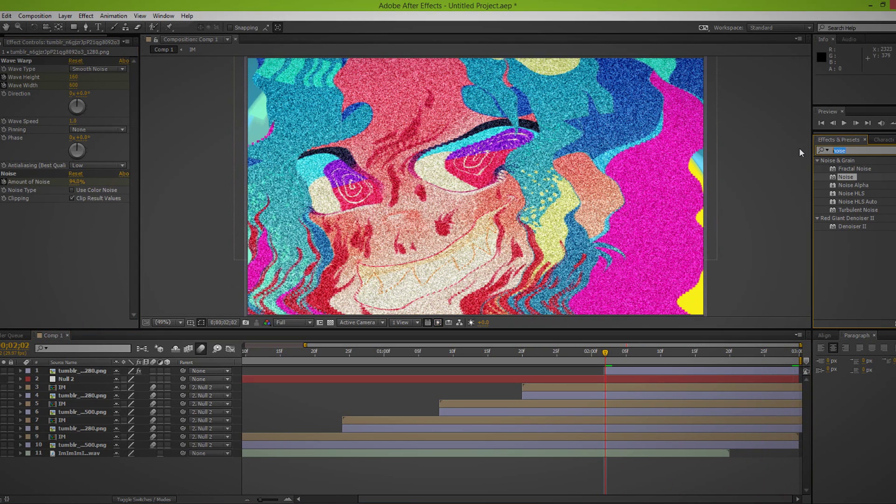
- Add Brightness & Contrast, keyframing Brightness from 51 down to 0 at the end
text(bright)
mouse_move(864, 234)
mouse_down()
mouse_move(808, 267)
mouse_move(79, 370)
mouse_up()
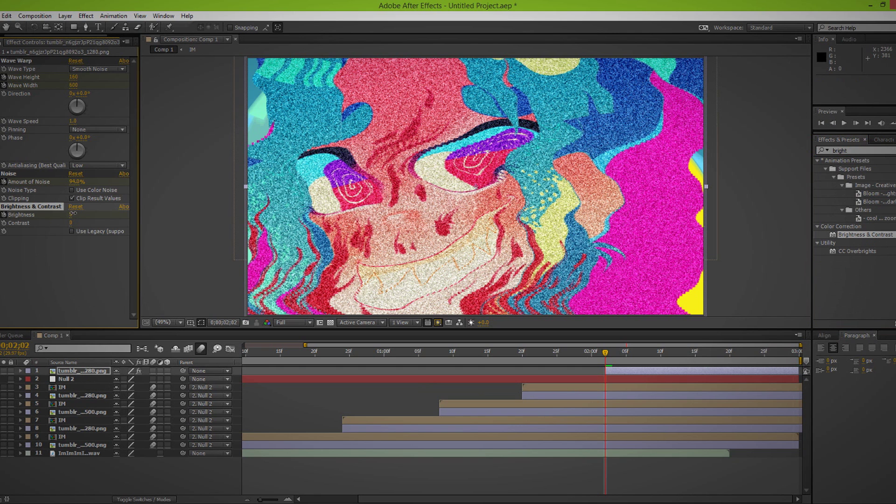
drag(73, 213, 98, 213)
drag(626, 351, 811, 361)
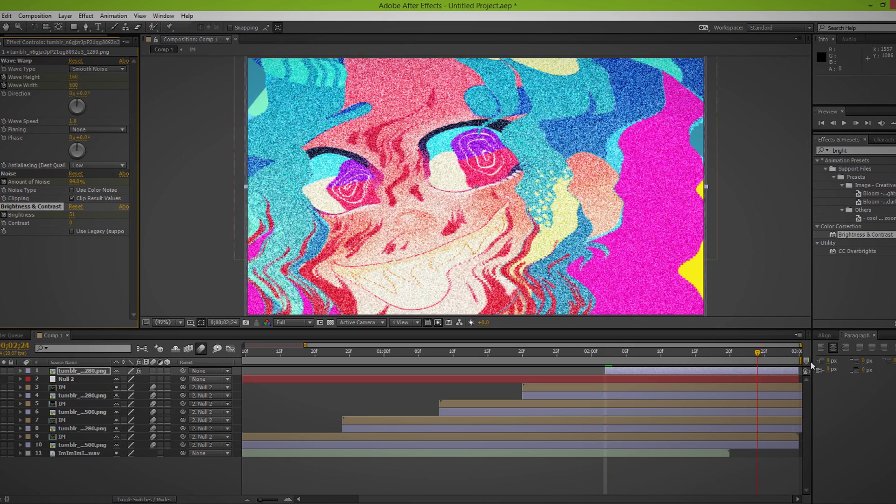
drag(71, 214, 47, 215)
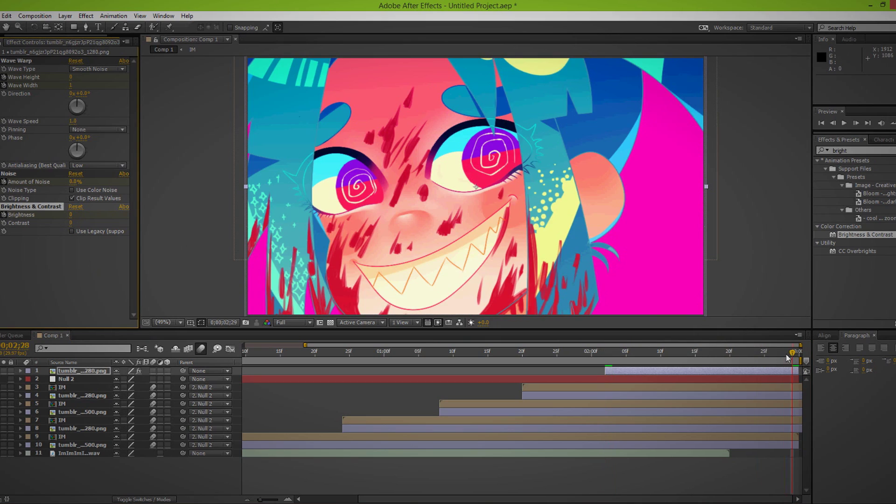
key(i)
- Apply the Autoscroll - vertical preset to the last illustration
click(853, 151)
text(rol)
drag(885, 204, 86, 372)
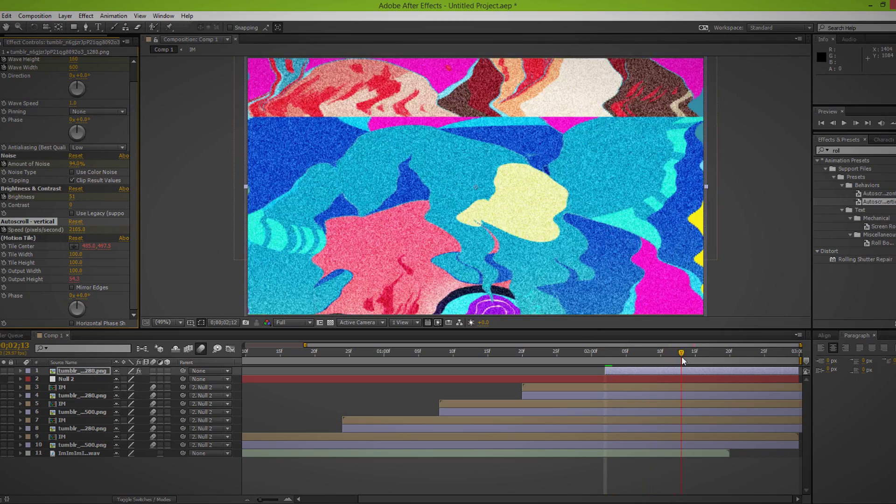
- Easy-ease all the last illustration's wave, noise, brightness and scroll keyframes with F9
mouse_move(629, 356)
mouse_down()
mouse_move(606, 355)
mouse_move(793, 378)
mouse_up()
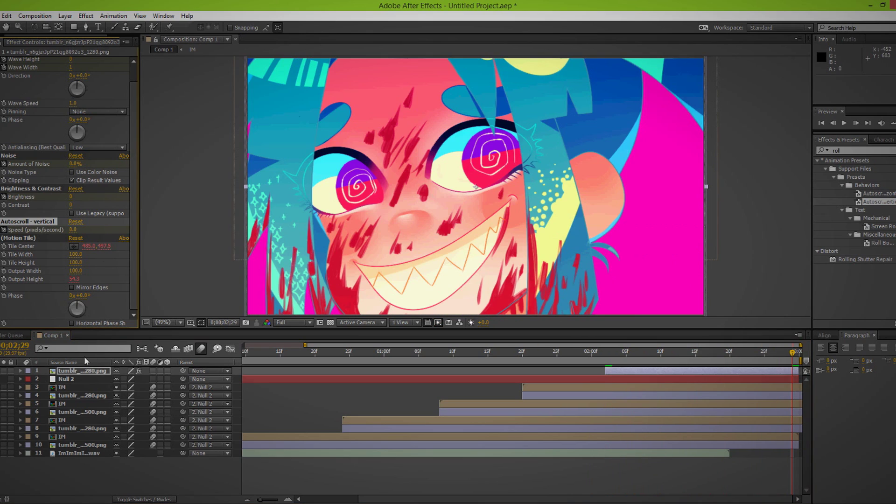
key(u)
drag(592, 385, 810, 457)
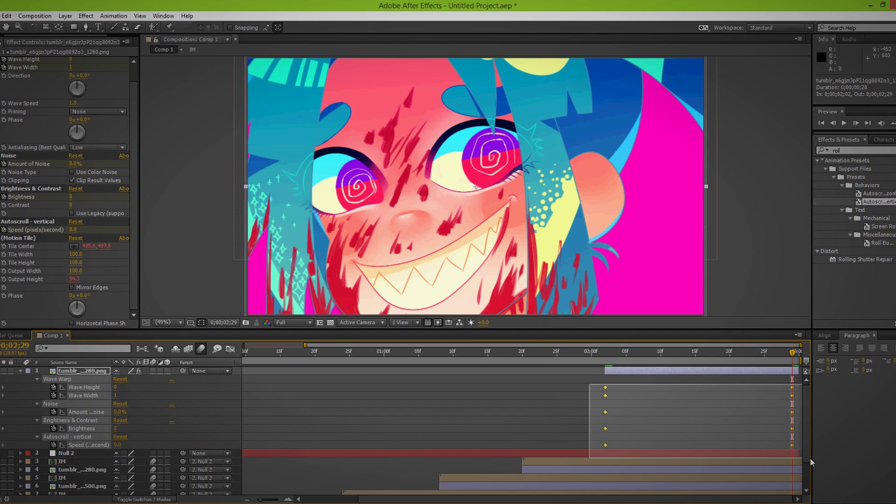
click(231, 349)
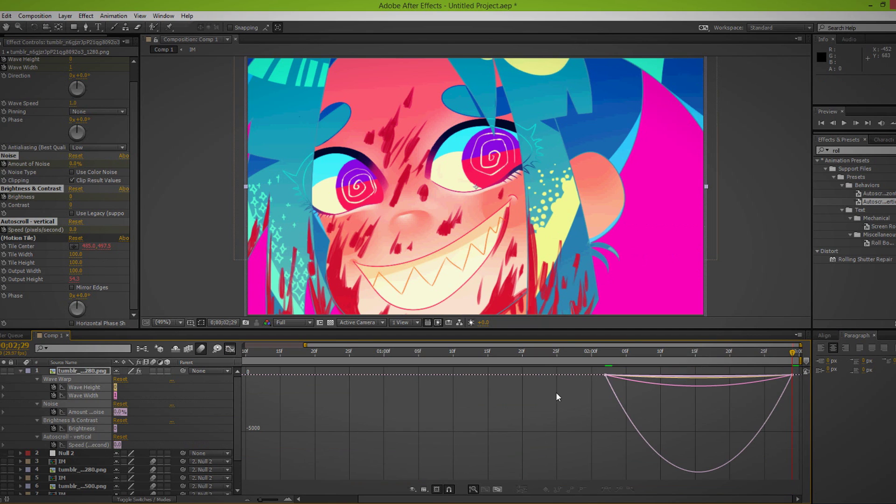
drag(592, 369, 799, 399)
key(F9)
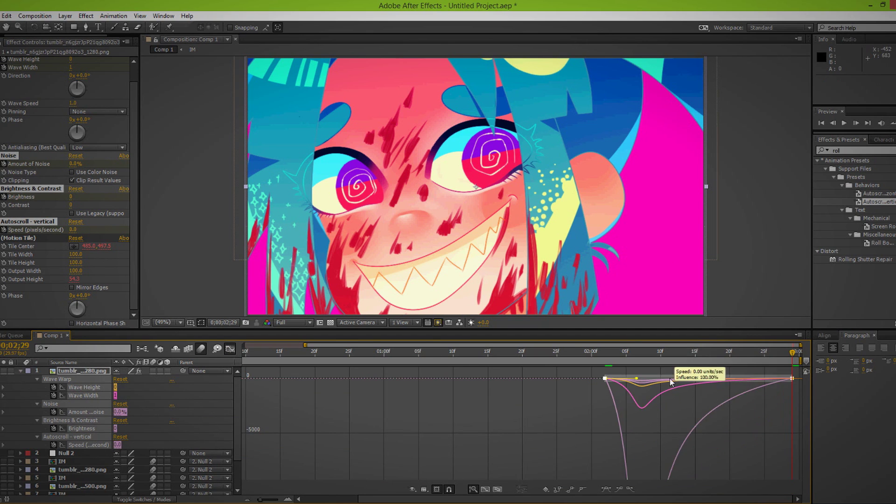
click(230, 349)
click(20, 371)
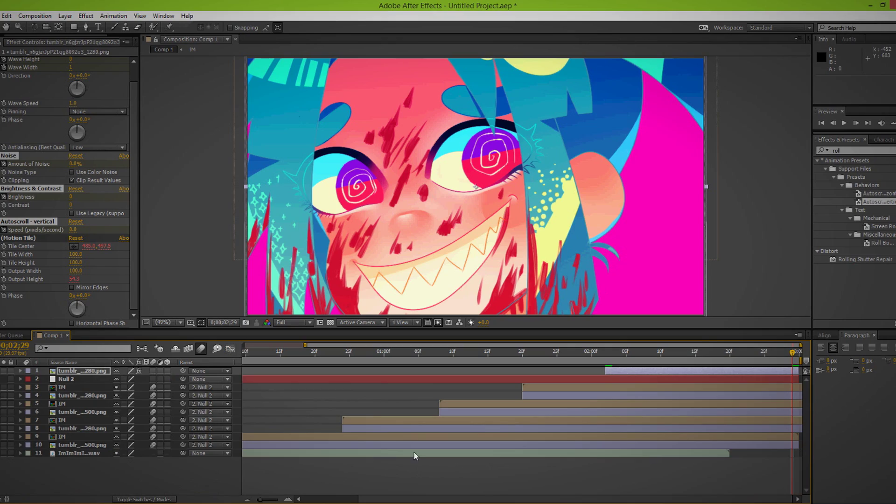
drag(792, 357, 182, 373)
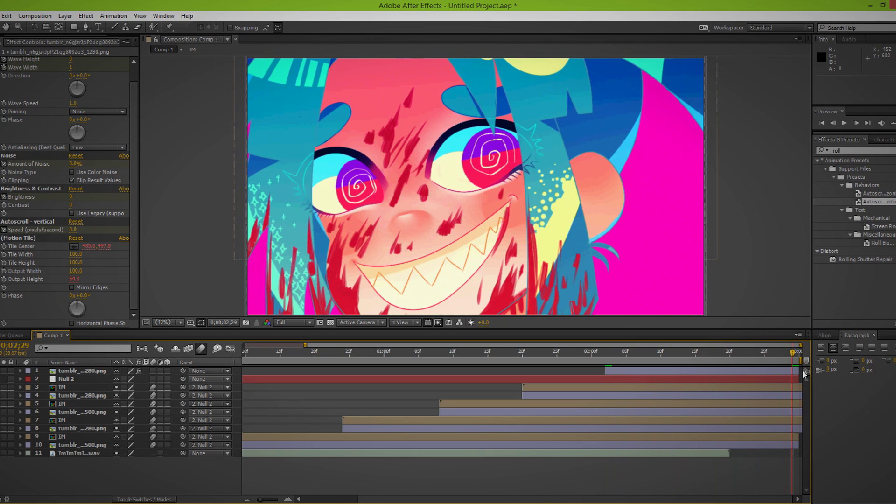
click(77, 379)
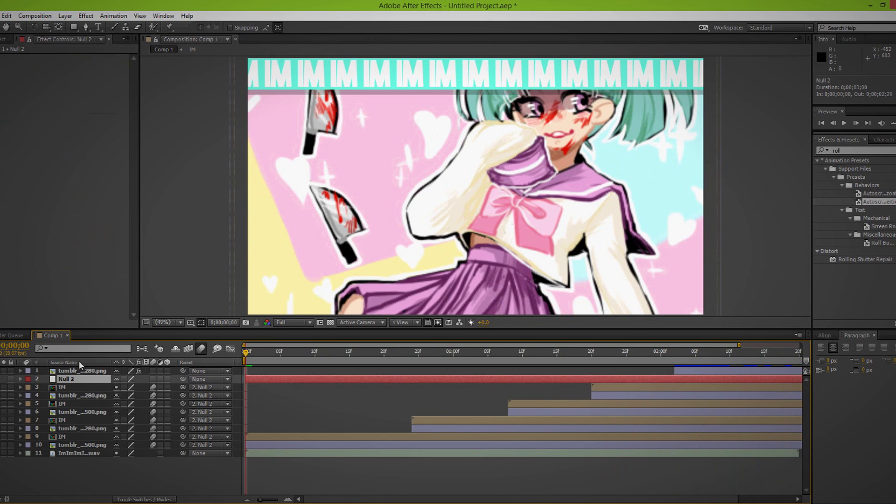
- Easy-ease Null 2's Position keyframes, sharpen speed peaks in the Graph Editor, then preview
key(p)
click(70, 387)
key(F9)
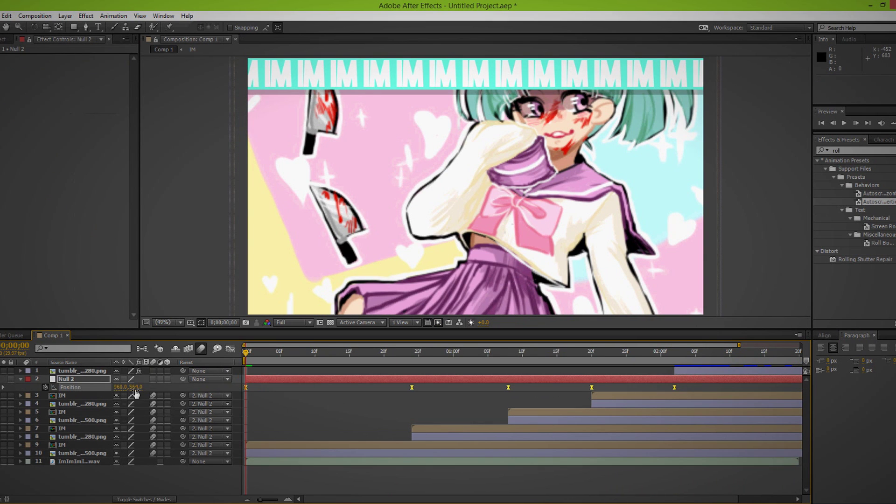
click(231, 349)
drag(684, 430, 243, 477)
drag(384, 469, 290, 468)
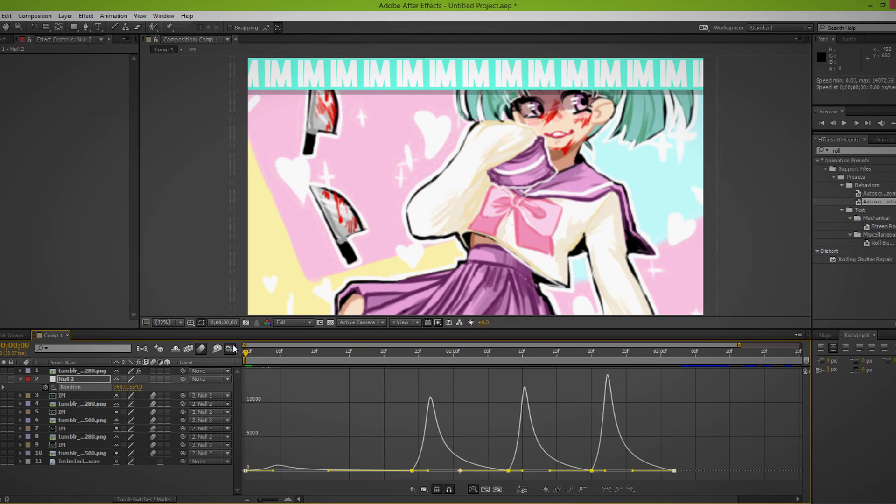
click(231, 349)
click(21, 379)
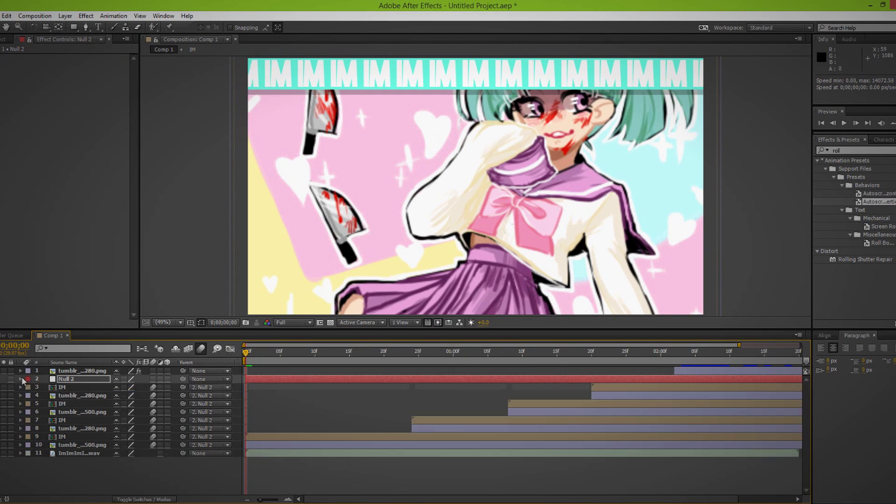
click(893, 124)
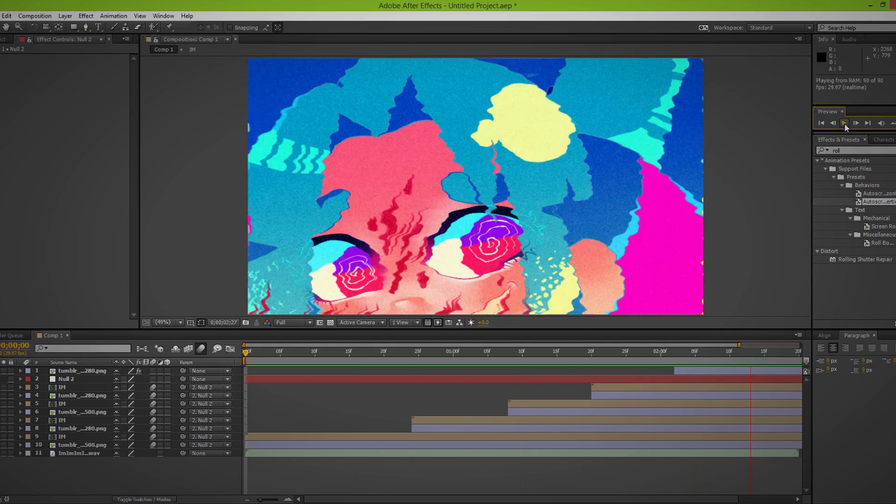
click(844, 123)
click(844, 123)
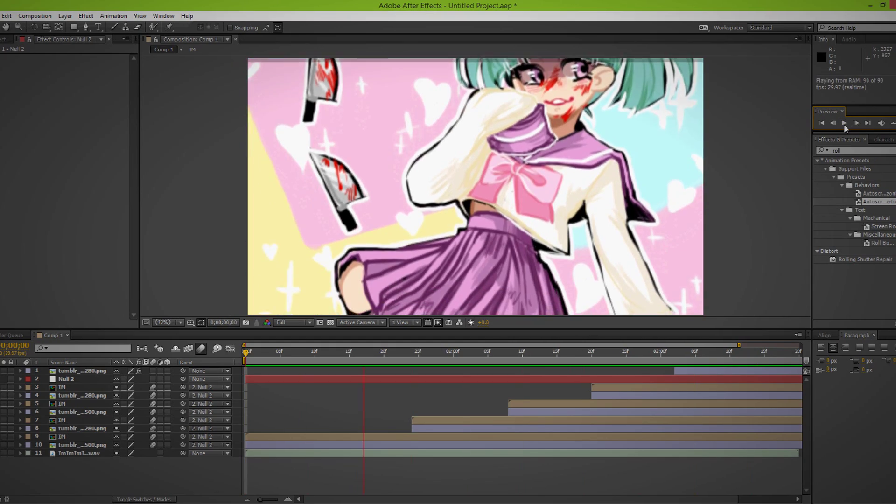
click(844, 124)
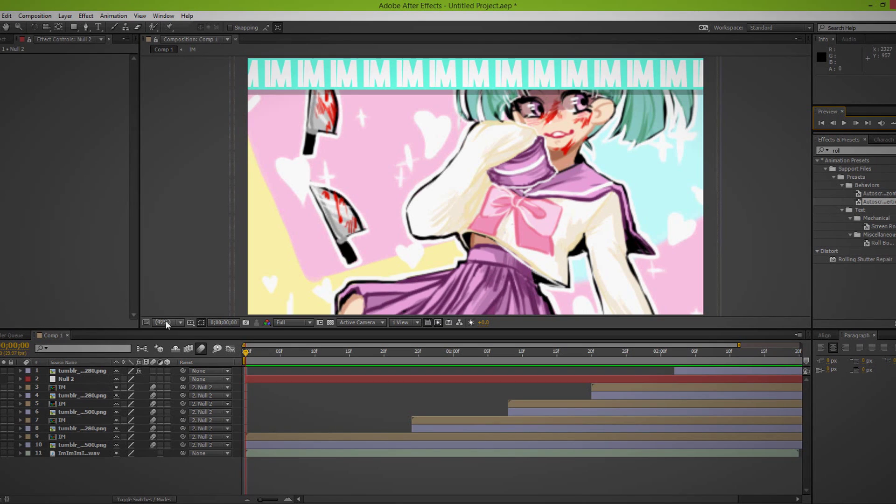
drag(266, 351, 809, 365)
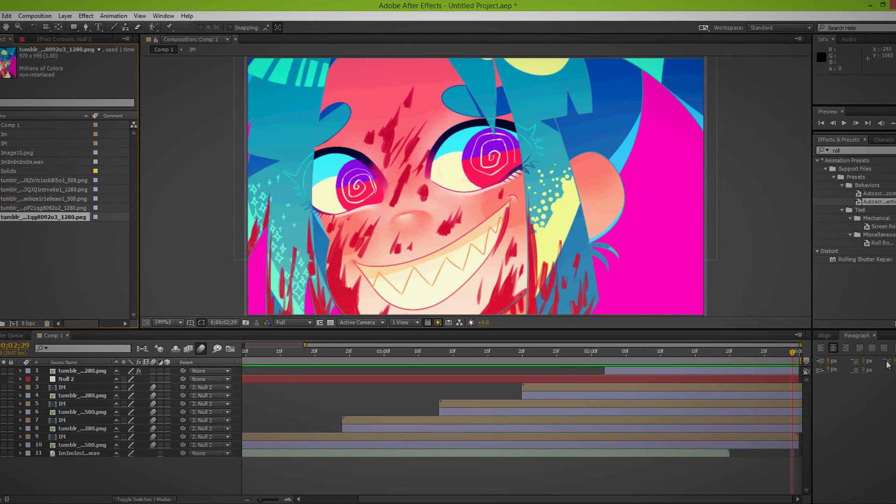
drag(792, 358, 45, 359)
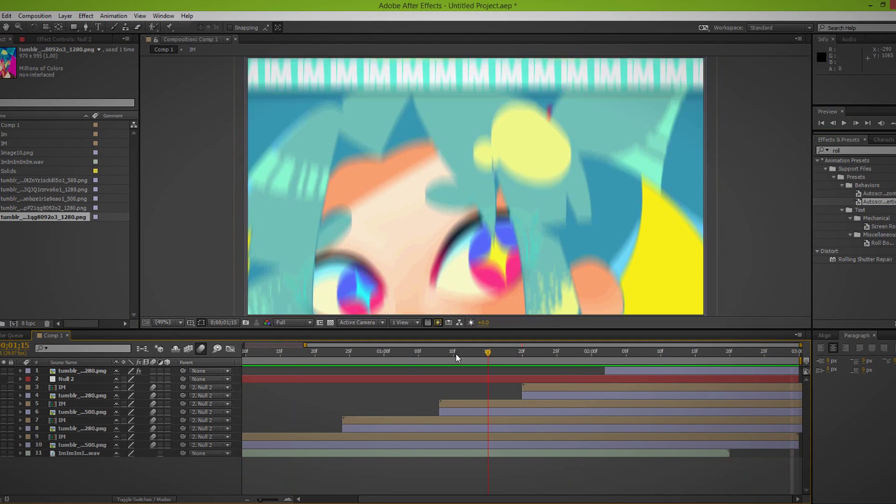
click(844, 123)
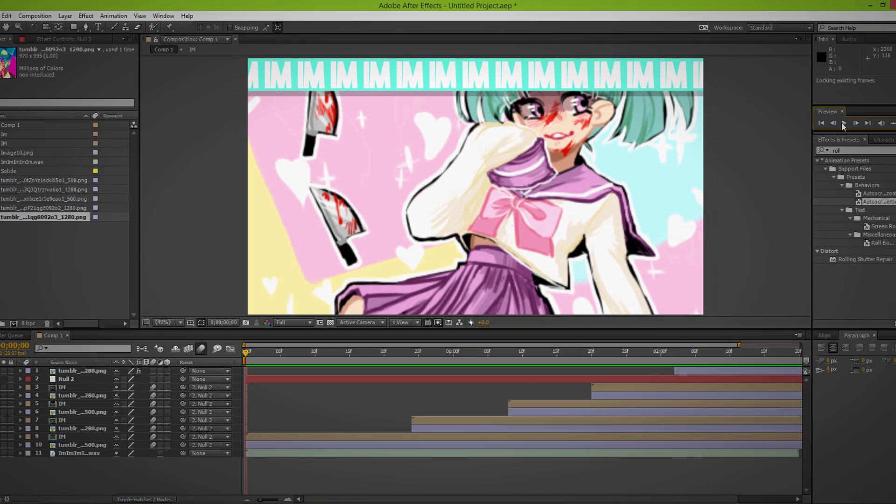